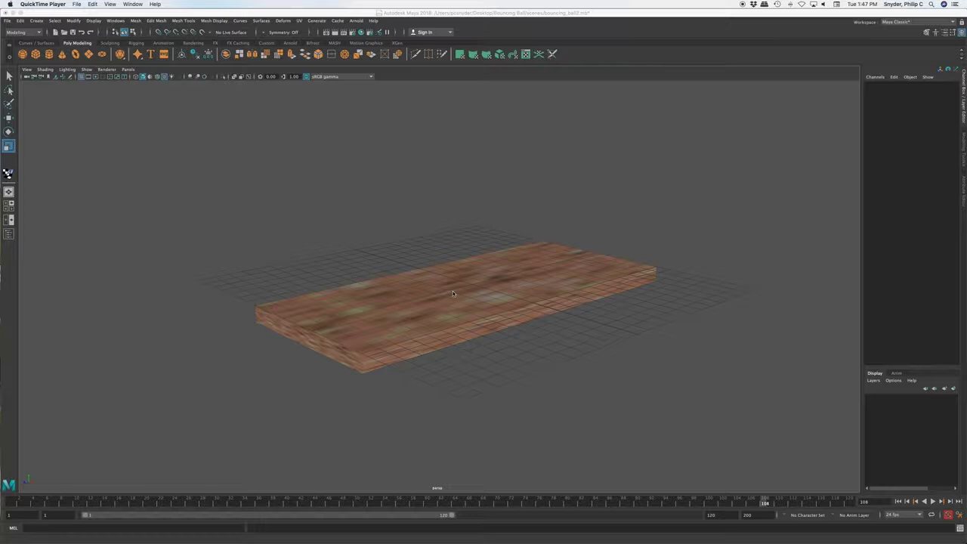
# Rewind to the opening frame and dolly and tumble out to frame the red ball above the plank
pyautogui.moveTo(276, 502); pyautogui.dragTo(5, 501)
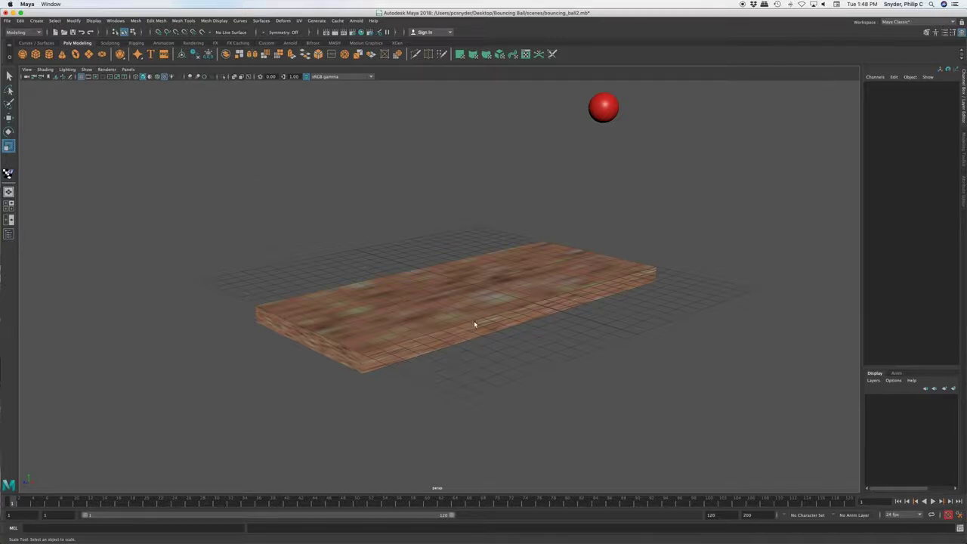
pyautogui.scroll(-2, 479, 318)
pyautogui.scroll(-2, 469, 311)
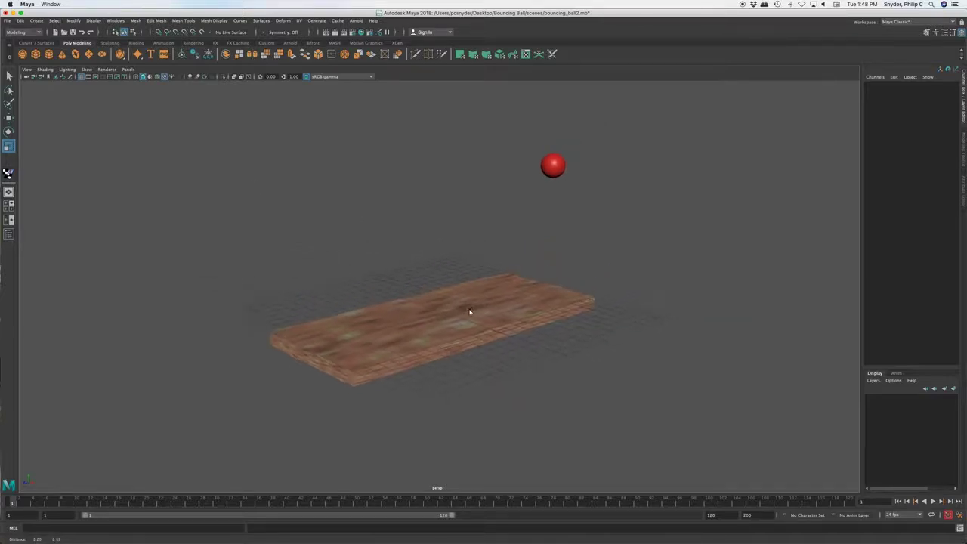
pyautogui.keyDown('alt'); pyautogui.moveTo(469, 312); pyautogui.dragTo(475, 340); pyautogui.keyUp('alt')
pyautogui.scroll(-2, 479, 340)
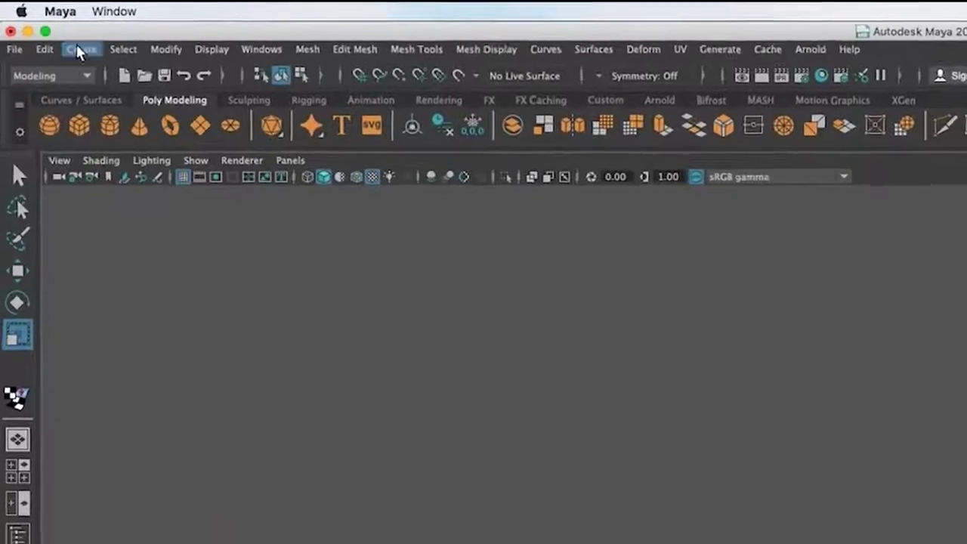
# Add a directional light from Create > Lights > Directional Light
pyautogui.click(77, 48)
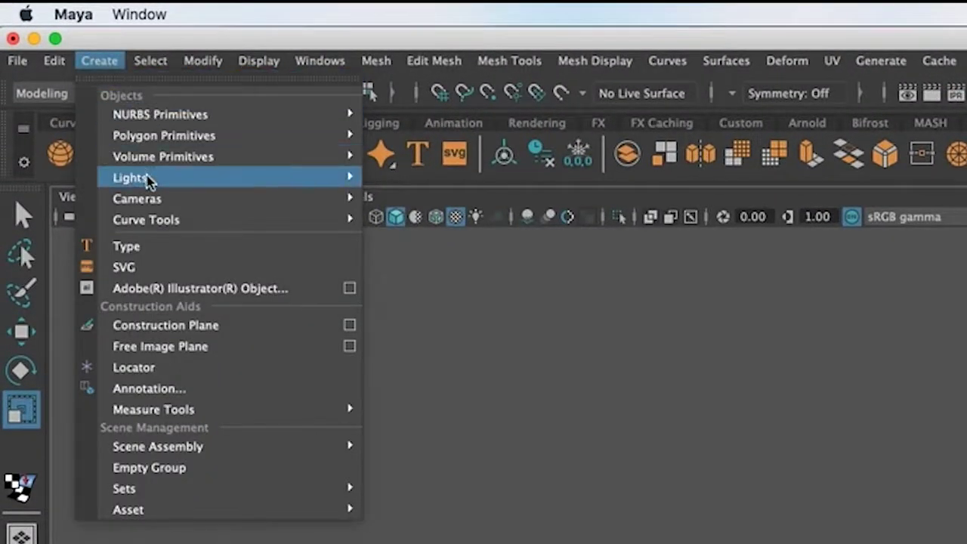
pyautogui.moveTo(149, 179)
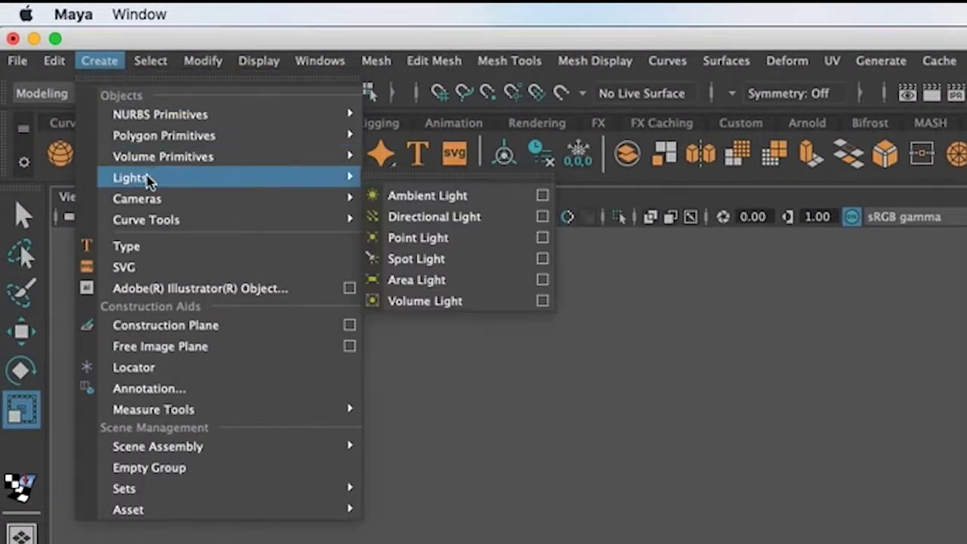
pyautogui.click(427, 217)
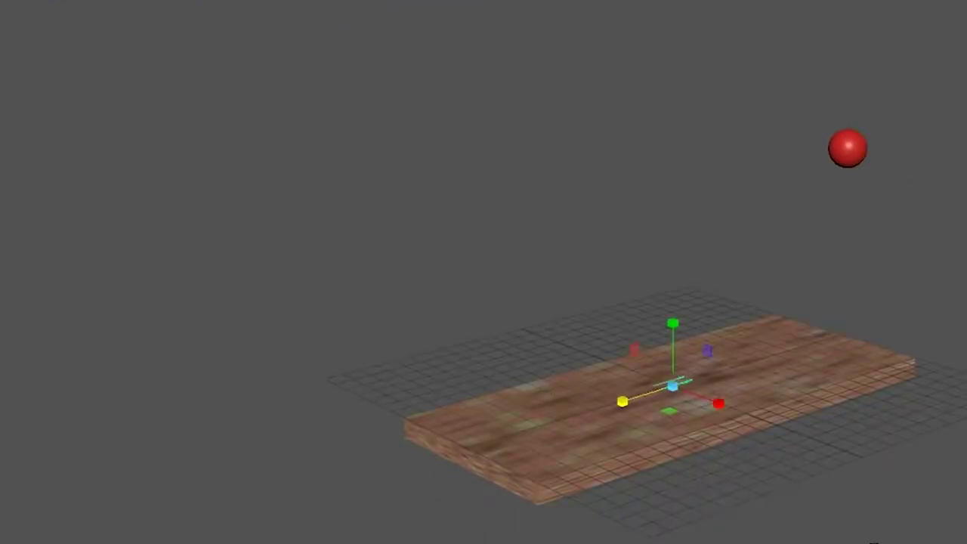
# Move the directional light high above the plank and off to the left
pyautogui.press('w')
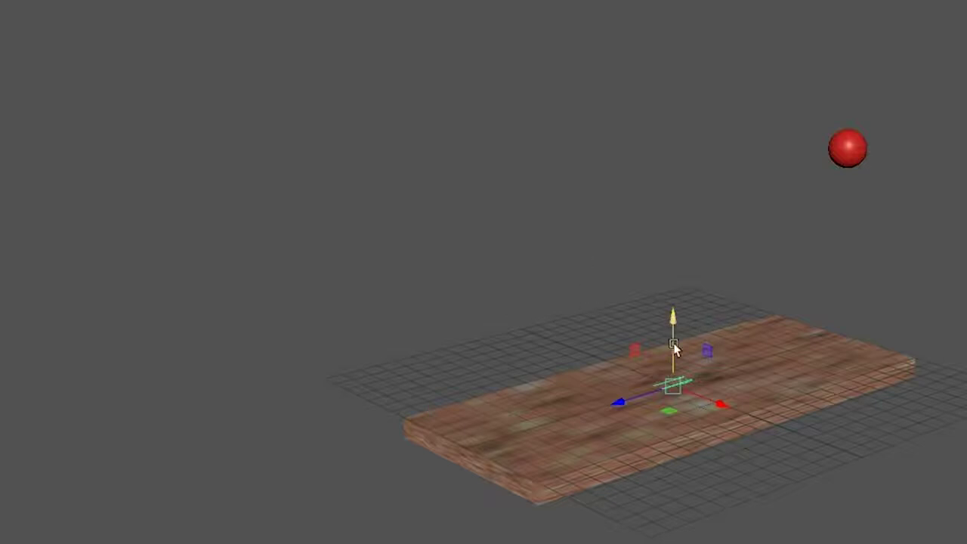
pyautogui.scroll(6, 655, 389)
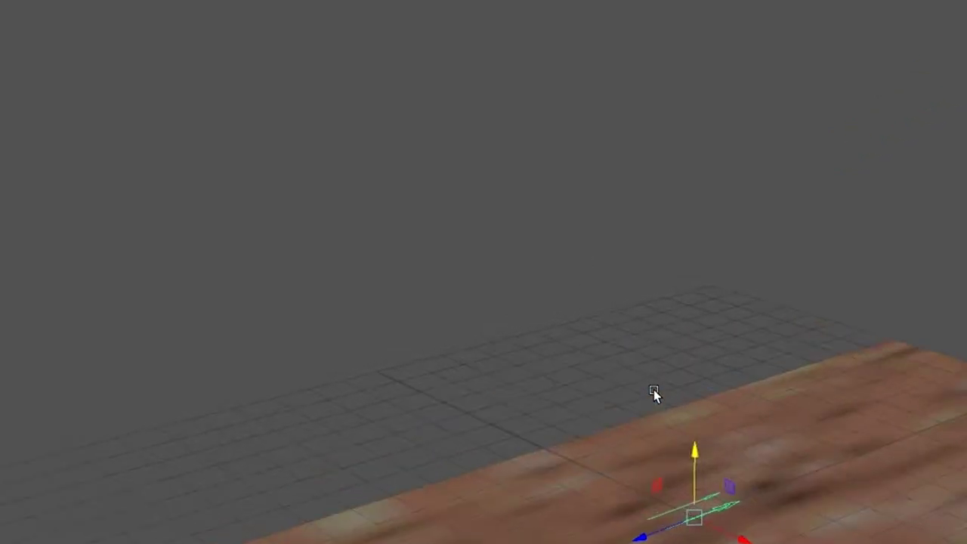
pyautogui.keyDown('alt'); pyautogui.moveTo(693, 514); pyautogui.dragTo(689, 310, button='middle'); pyautogui.keyUp('alt')
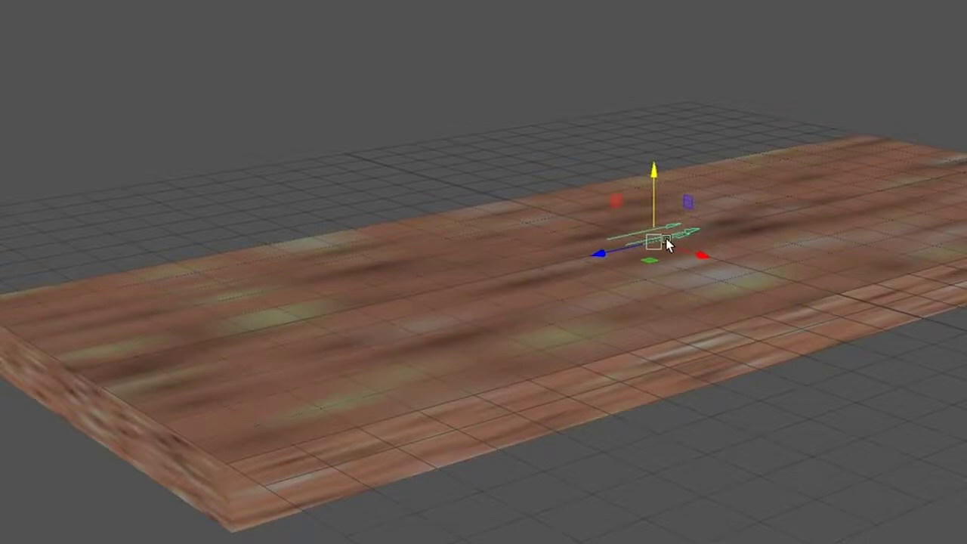
pyautogui.scroll(5, 620, 283)
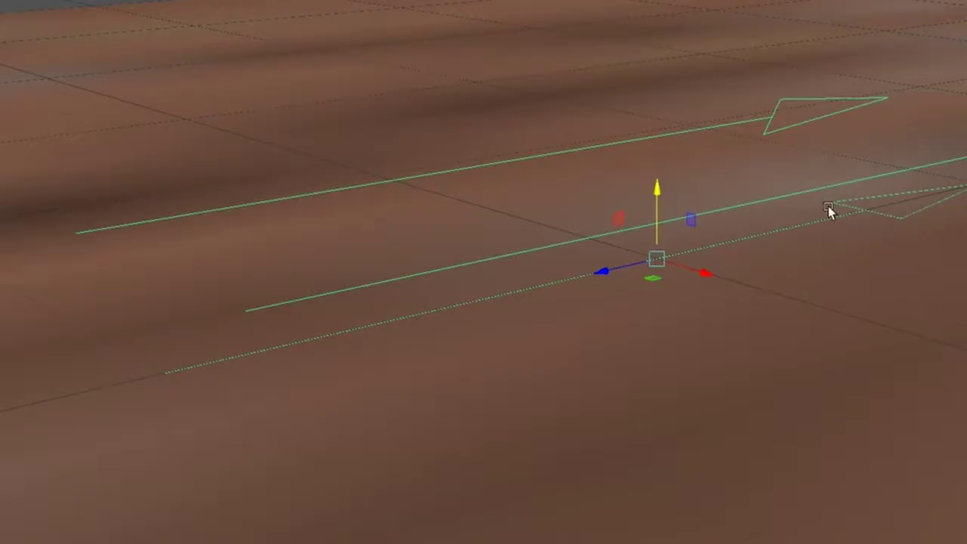
pyautogui.scroll(-10, 828, 206)
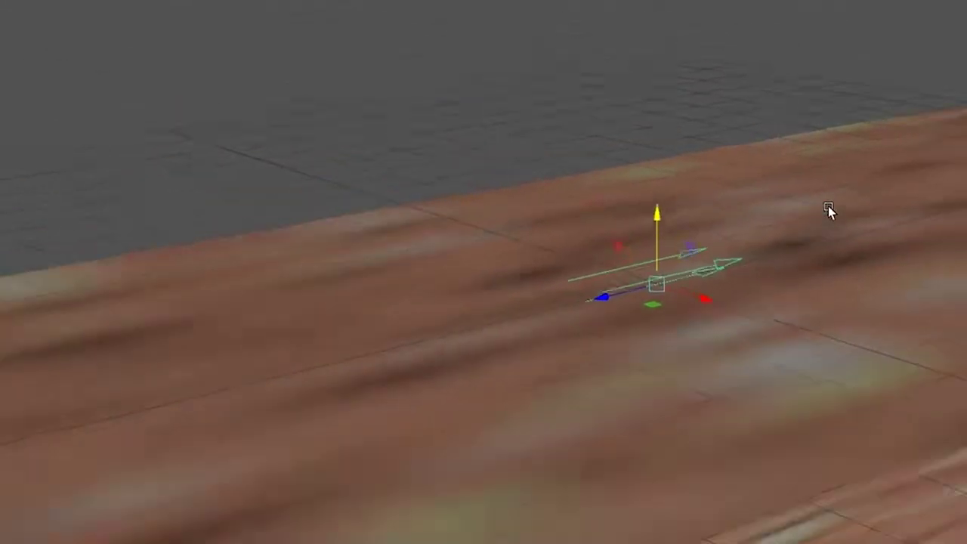
pyautogui.scroll(-8, 828, 205)
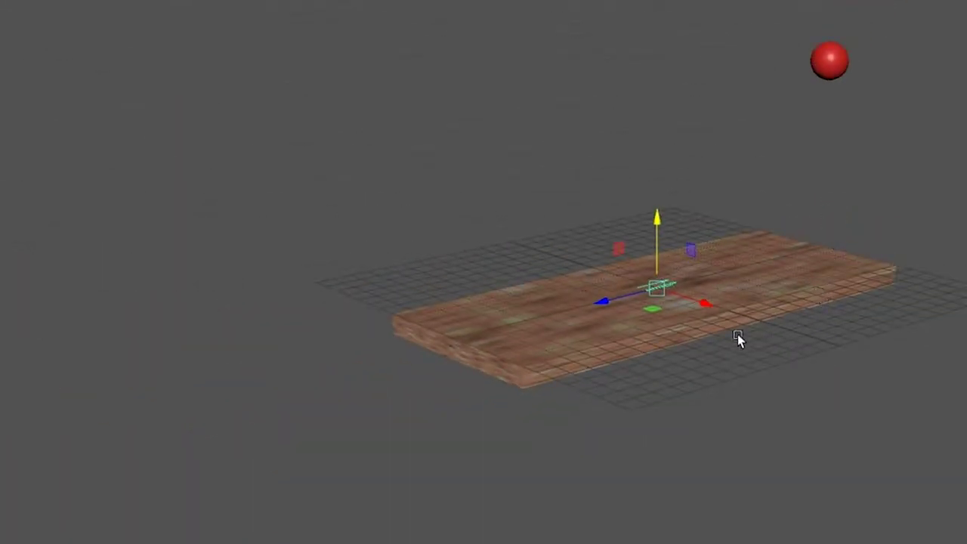
pyautogui.moveTo(658, 223); pyautogui.dragTo(657, 0)
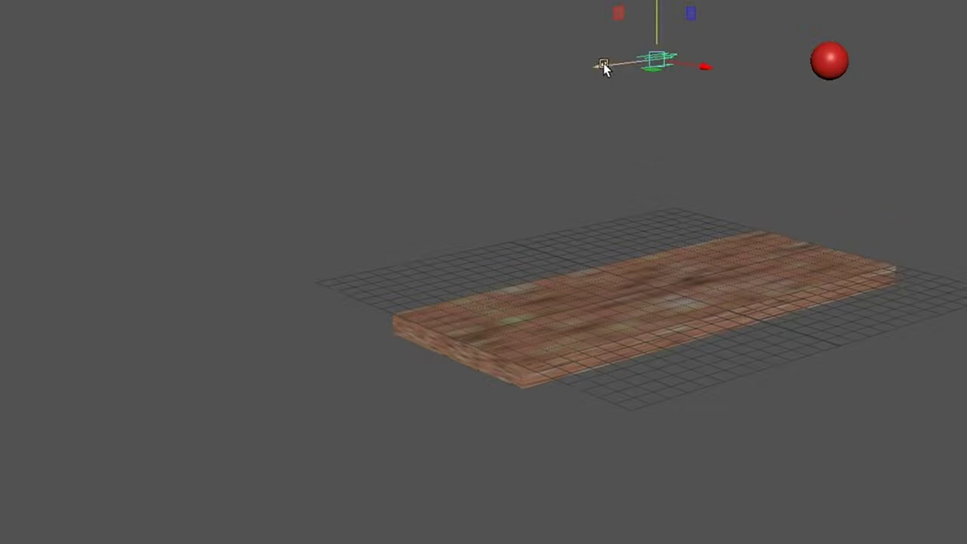
pyautogui.moveTo(603, 67); pyautogui.dragTo(282, 91)
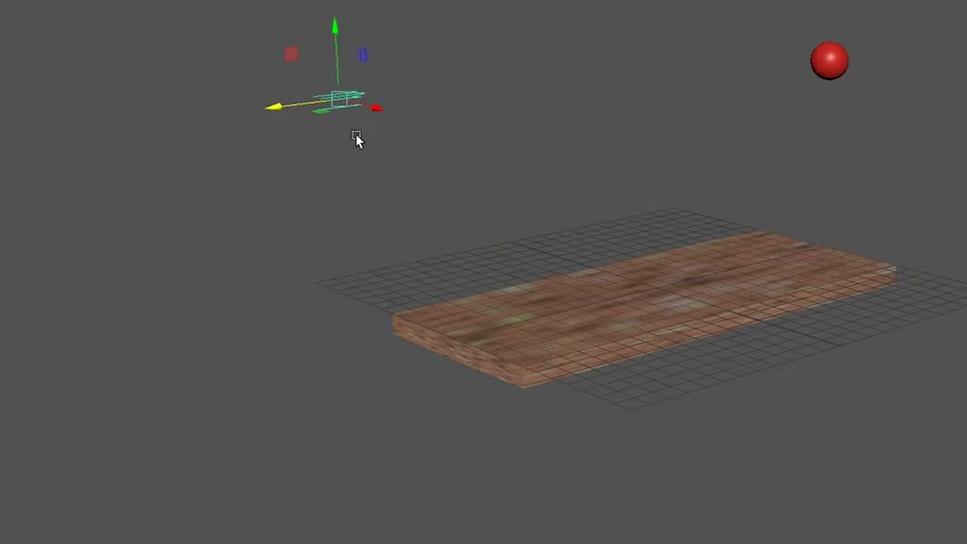
pyautogui.moveTo(662, 328)
pyautogui.keyDown('alt'); pyautogui.mouseDown()
pyautogui.moveTo(708, 331)
pyautogui.moveTo(675, 322)
pyautogui.mouseUp(); pyautogui.keyUp('alt')
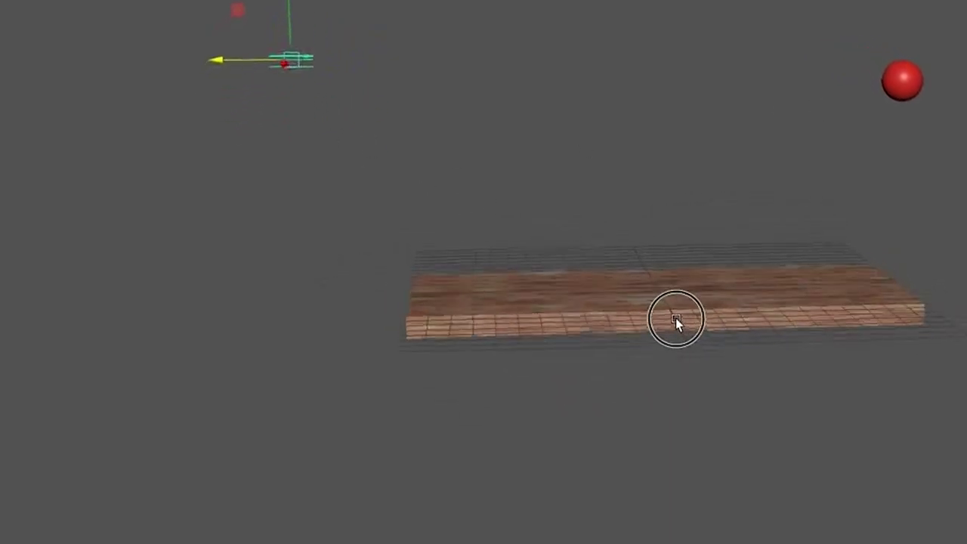
pyautogui.moveTo(200, 235); pyautogui.dragTo(106, 227)
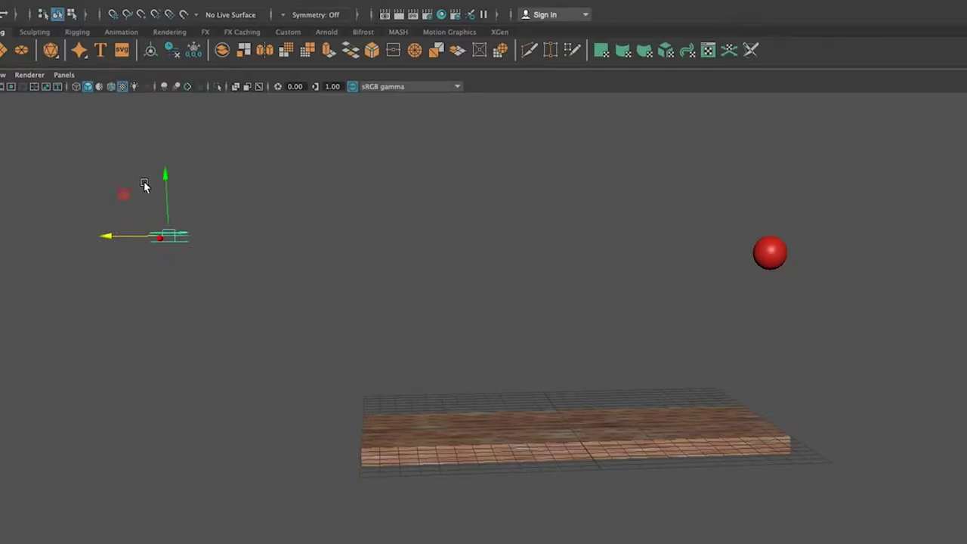
# Tilt the light down toward the ball and plank, then raise it higher
pyautogui.press('e')
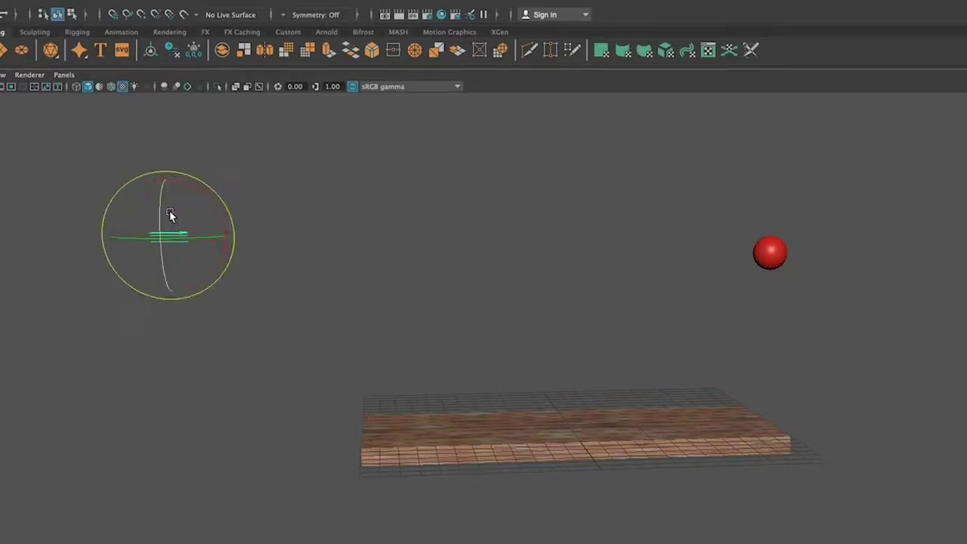
pyautogui.moveTo(213, 204); pyautogui.dragTo(232, 230)
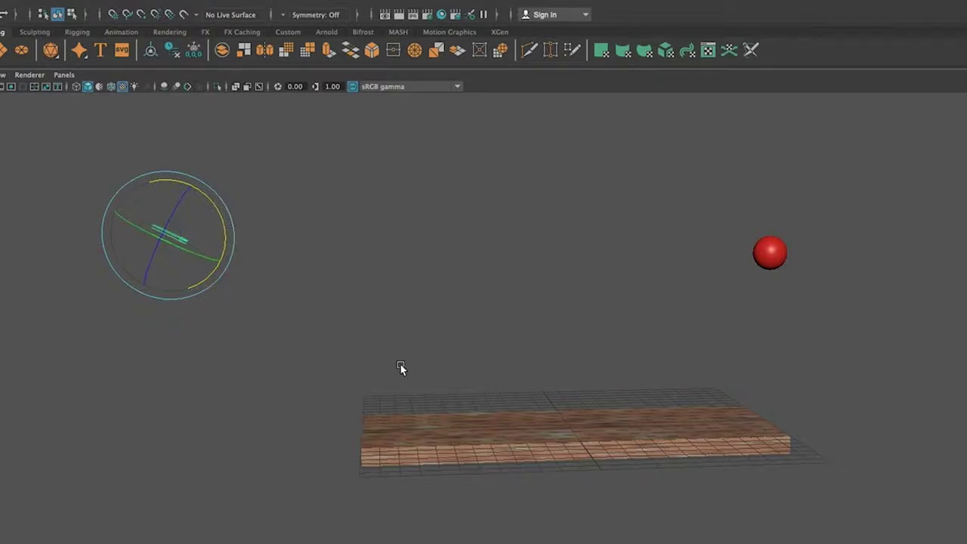
pyautogui.keyDown('alt'); pyautogui.moveTo(559, 287); pyautogui.dragTo(548, 420, button='middle'); pyautogui.keyUp('alt')
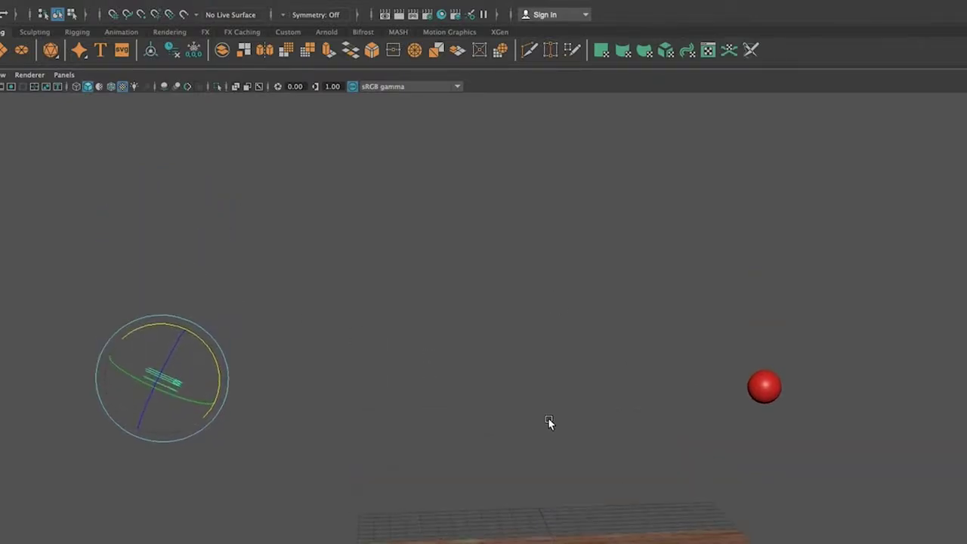
pyautogui.press('w')
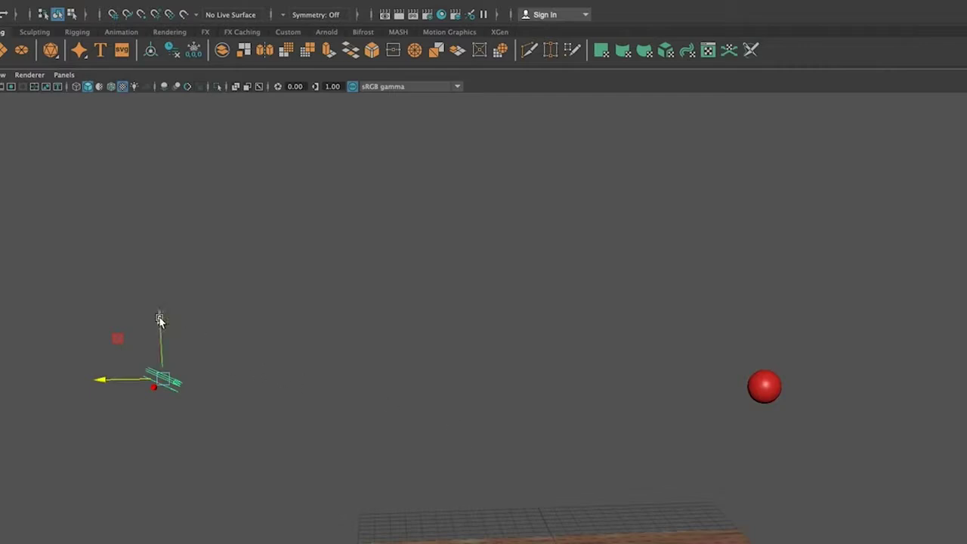
pyautogui.moveTo(159, 317); pyautogui.dragTo(174, 217)
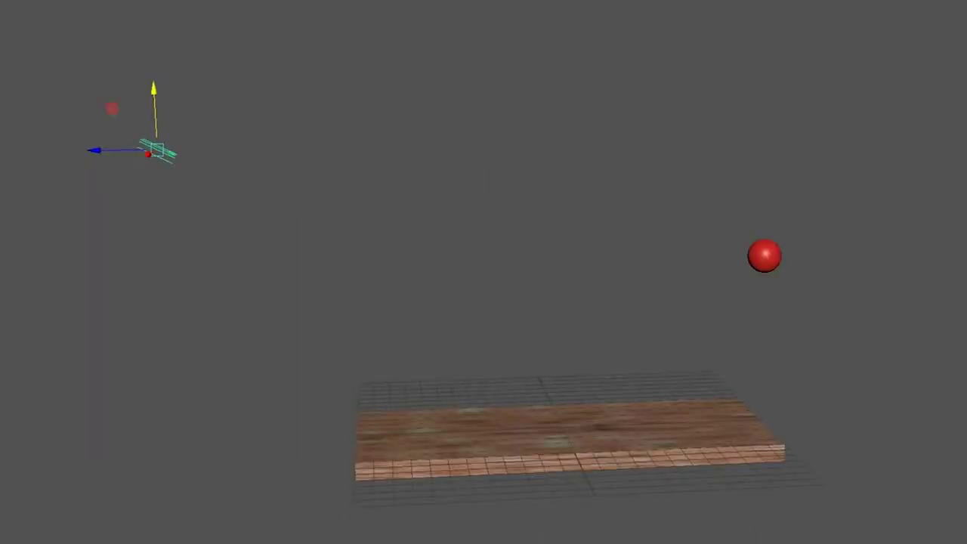
pyautogui.press('q')
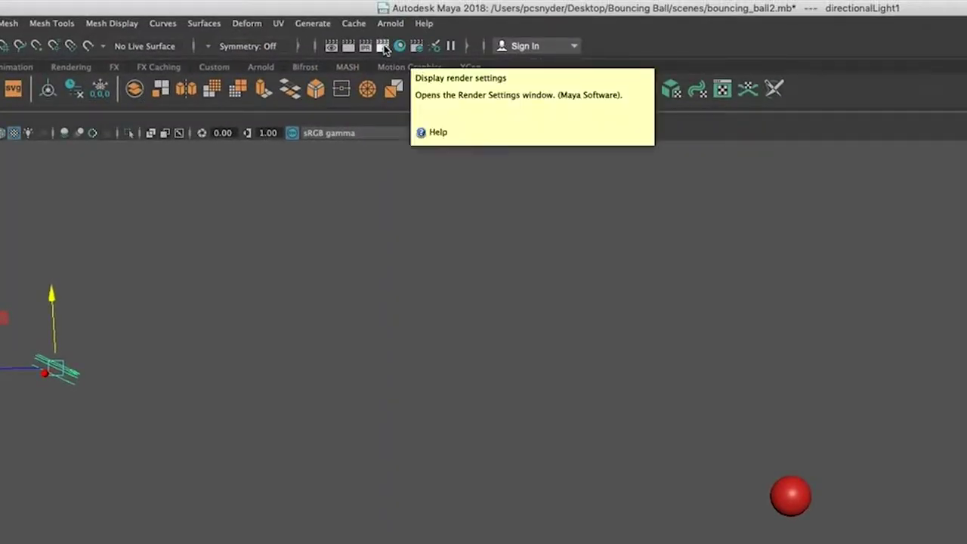
# Set Maya Software edge anti-aliasing quality to Medium in Render Settings
pyautogui.click(384, 48)
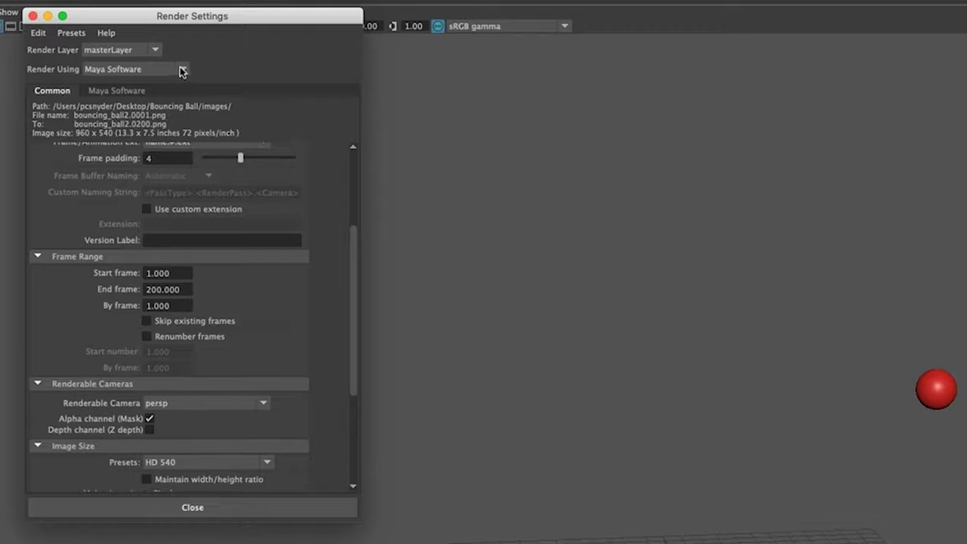
pyautogui.click(131, 94)
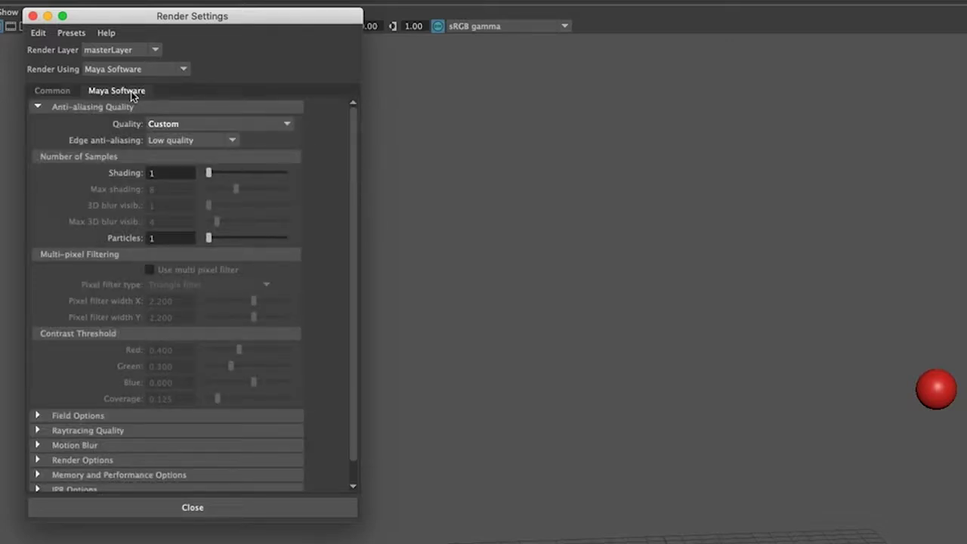
pyautogui.click(232, 142)
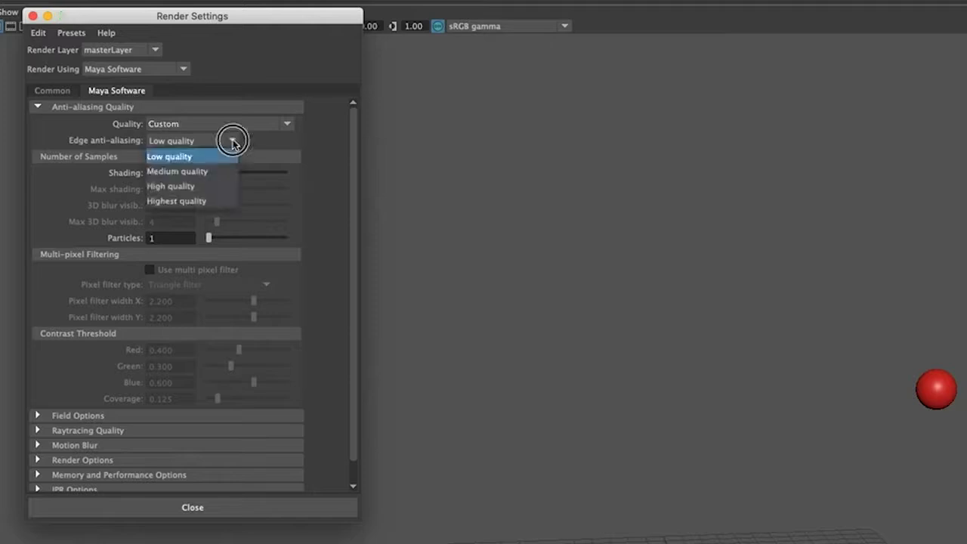
pyautogui.click(223, 173)
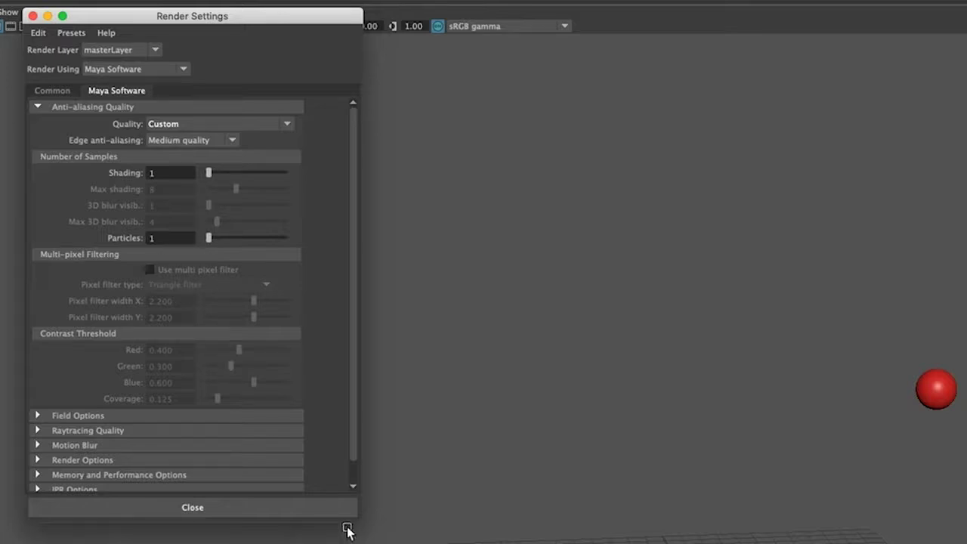
pyautogui.moveTo(355, 512)
pyautogui.mouseDown()
pyautogui.moveTo(358, 543)
pyautogui.moveTo(375, 543)
pyautogui.moveTo(359, 543)
pyautogui.mouseUp()
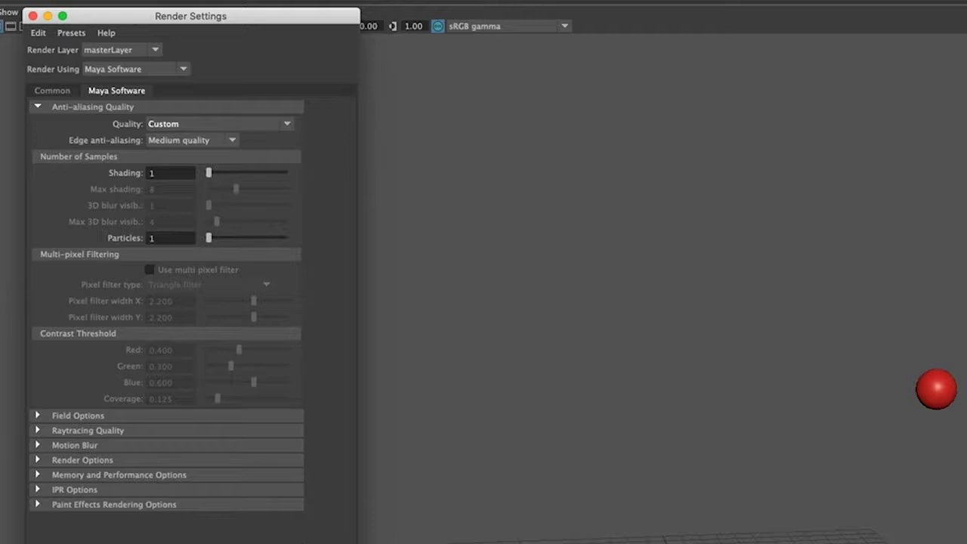
# Enable raytracing with reflections 1, refractions 6 and shadows 2, moving the window aside
pyautogui.click(39, 430)
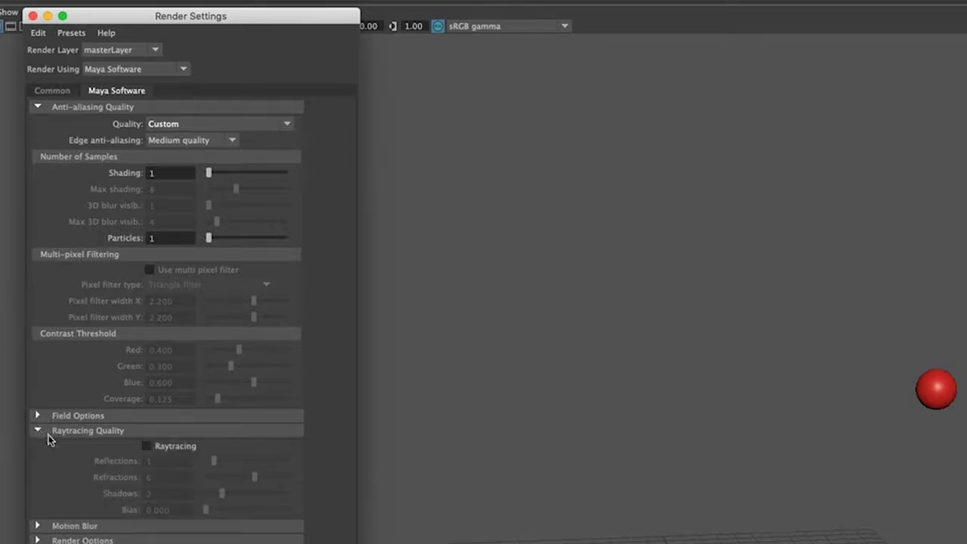
pyautogui.click(146, 446)
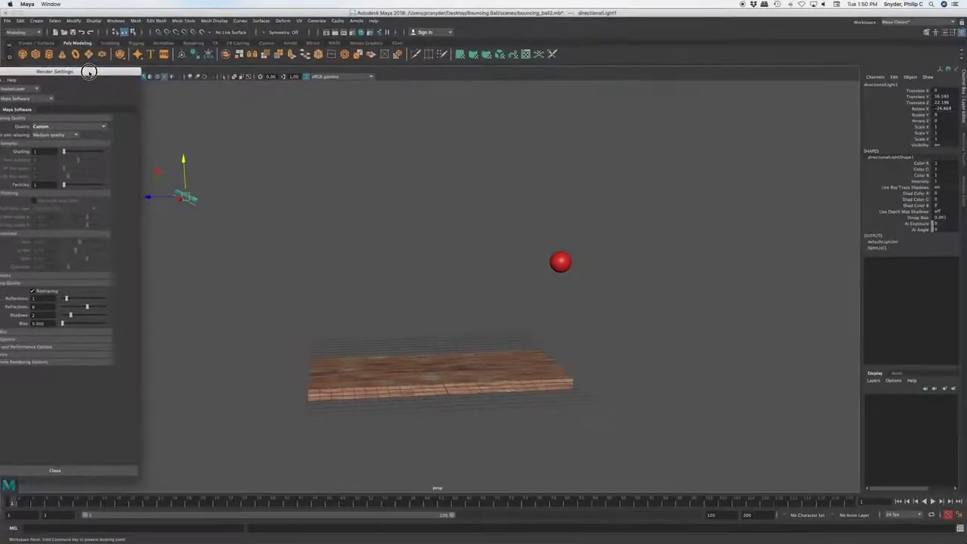
pyautogui.moveTo(141, 69); pyautogui.dragTo(776, 59)
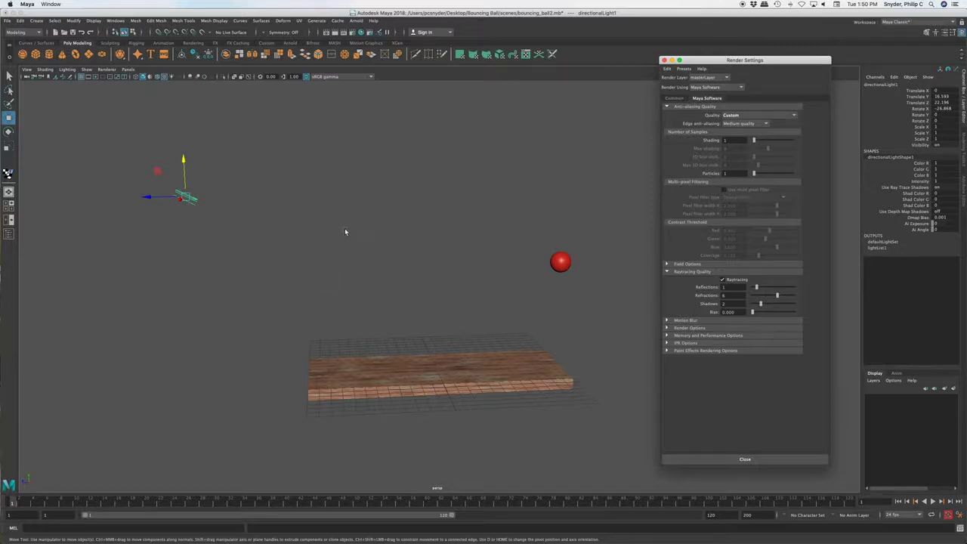
# Scrub the timeline to frame 42 with the ball mid-air
pyautogui.click(24, 503)
pyautogui.moveTo(24, 502); pyautogui.dragTo(302, 501)
pyautogui.keyDown('alt'); pyautogui.moveTo(347, 470); pyautogui.dragTo(434, 433); pyautogui.keyUp('alt')
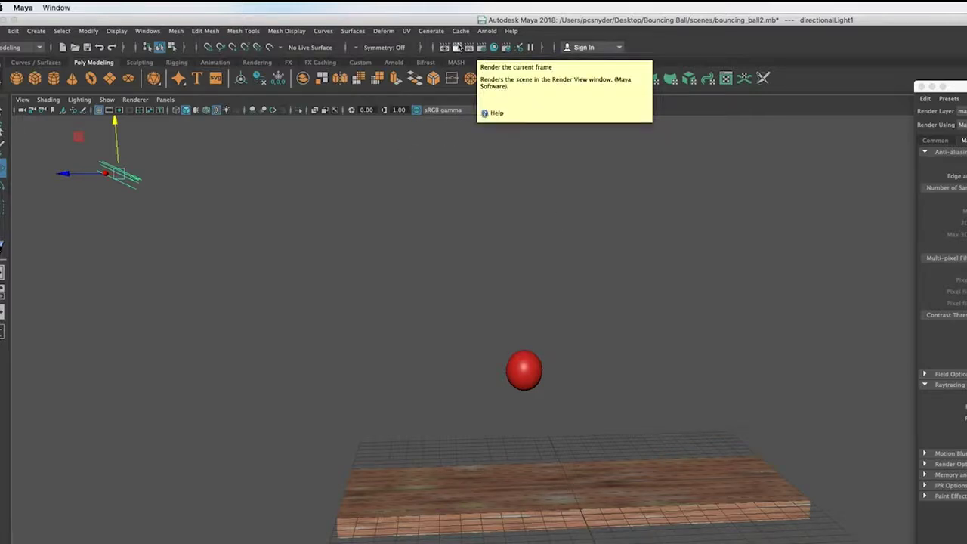
# Test-render frame 42, inspect the ball's shadow on the plank, then close the render
pyautogui.click(457, 47)
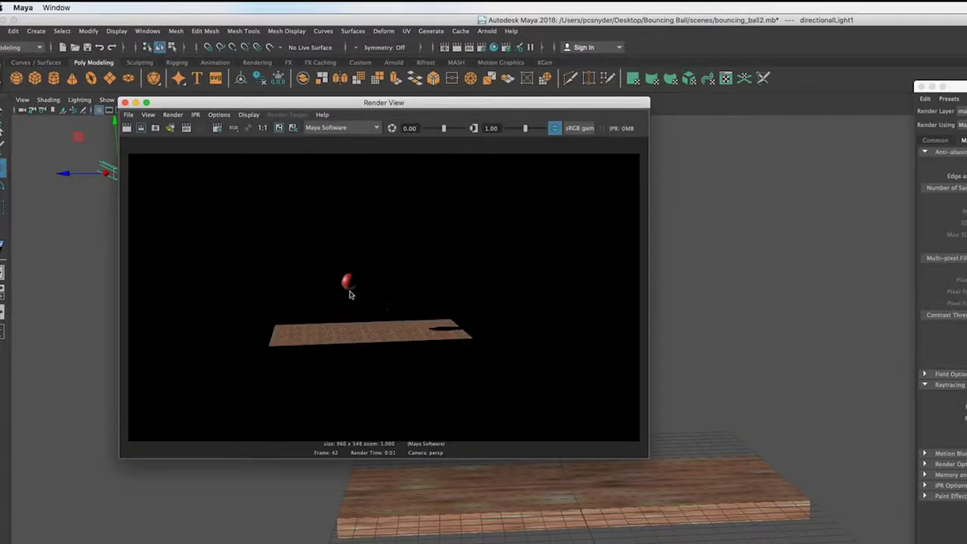
pyautogui.scroll(2, 347, 302)
pyautogui.scroll(3, 346, 303)
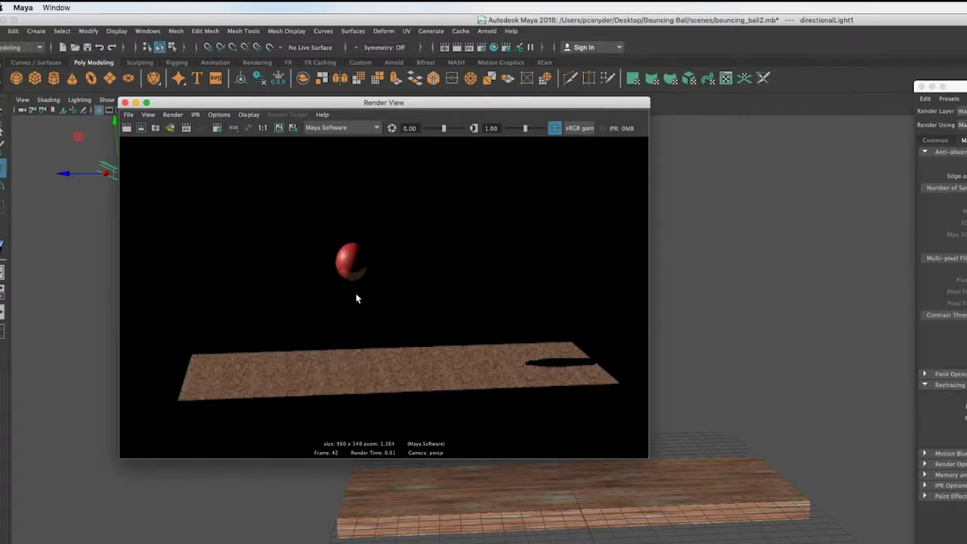
pyautogui.scroll(-3, 357, 298)
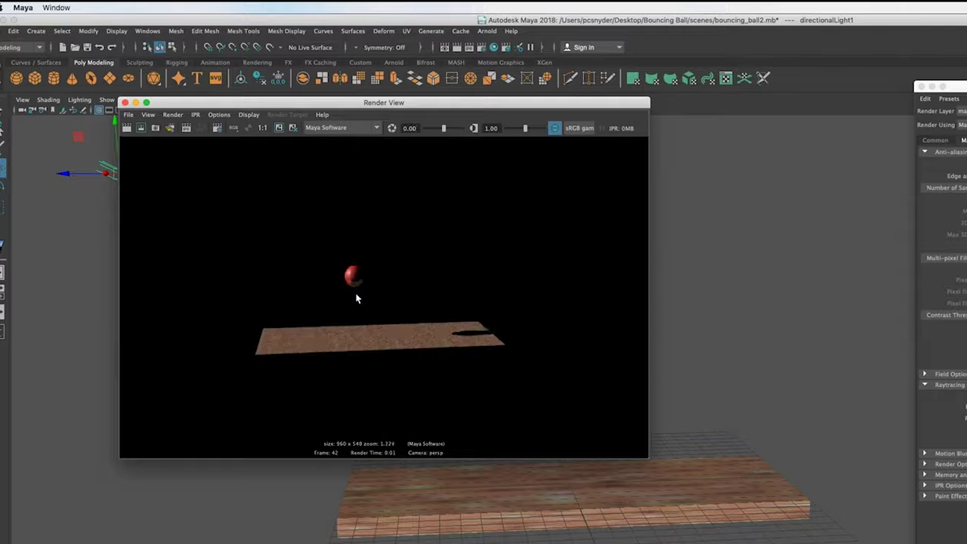
pyautogui.scroll(-1, 366, 303)
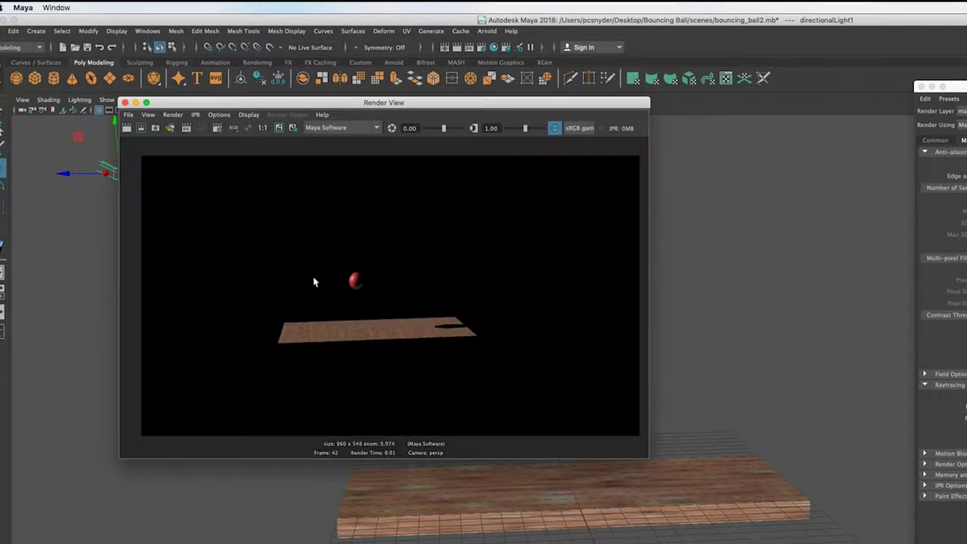
pyautogui.scroll(-1, 373, 326)
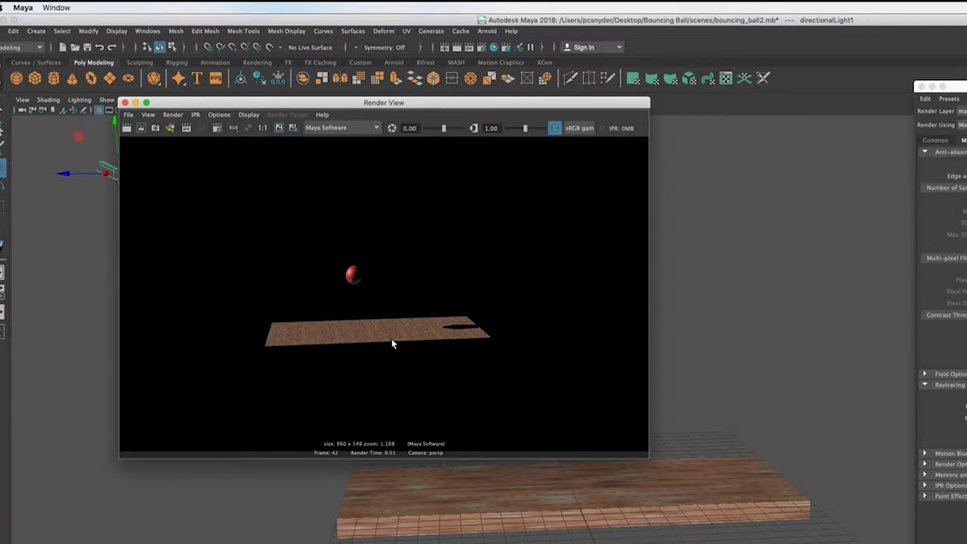
pyautogui.click(126, 103)
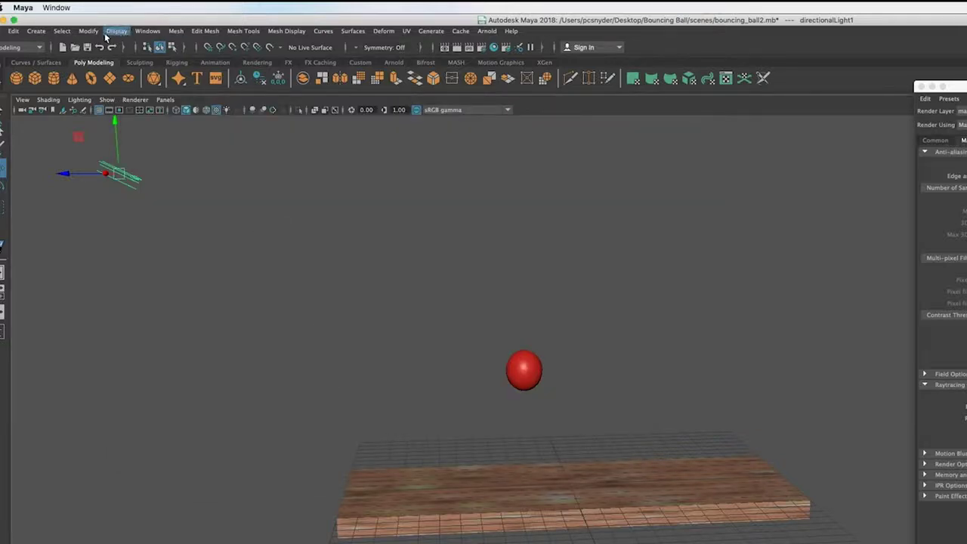
# Add ambientLight1 and re-render frame 42 to check its effect, then close the render
pyautogui.click(36, 32)
pyautogui.moveTo(64, 91)
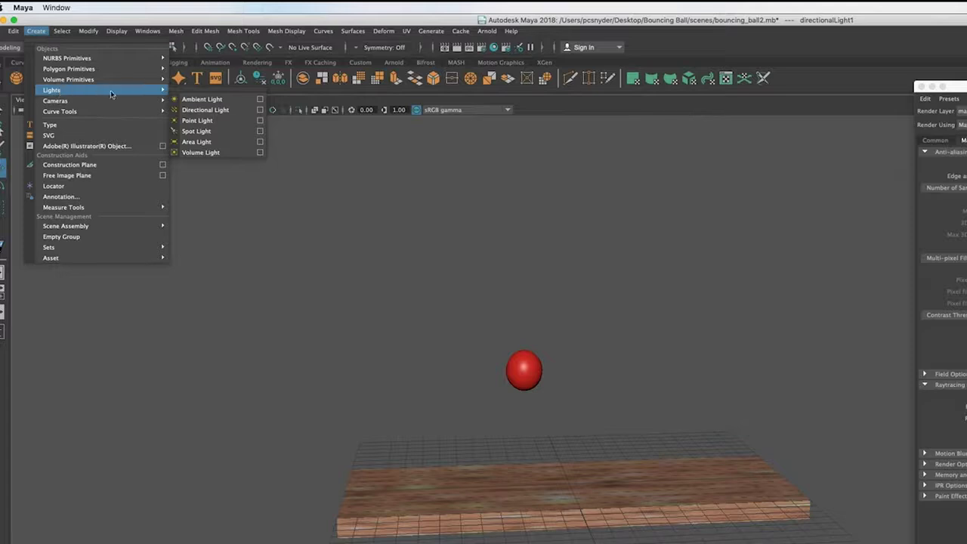
pyautogui.click(210, 100)
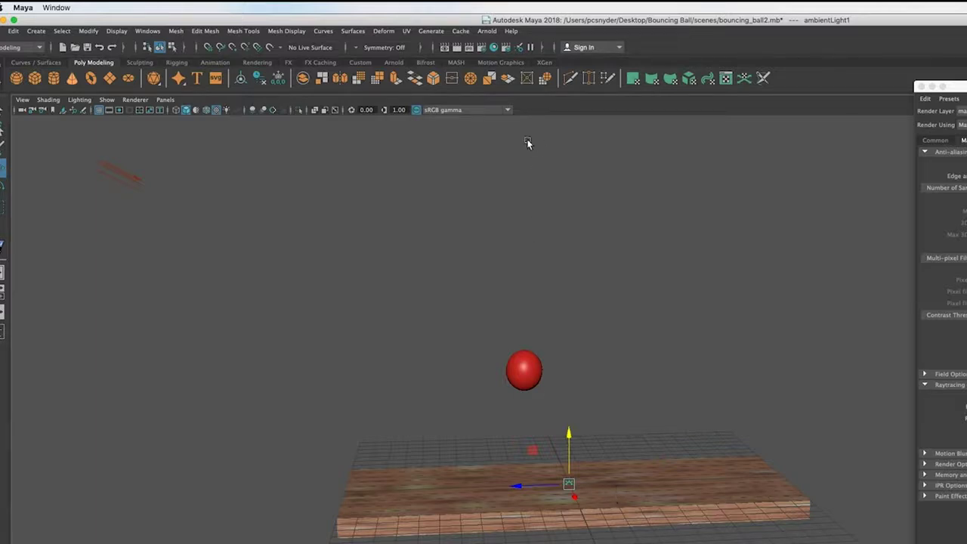
pyautogui.click(457, 48)
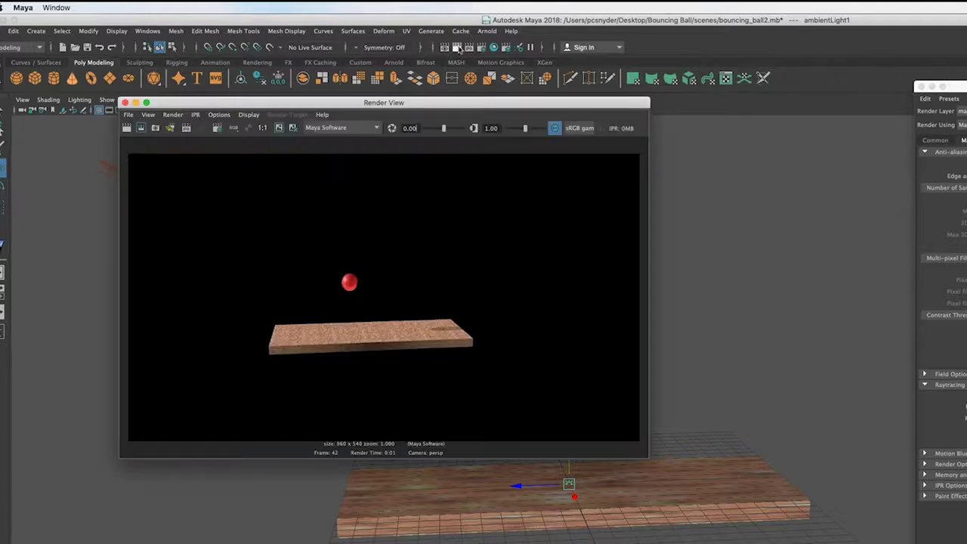
pyautogui.click(126, 103)
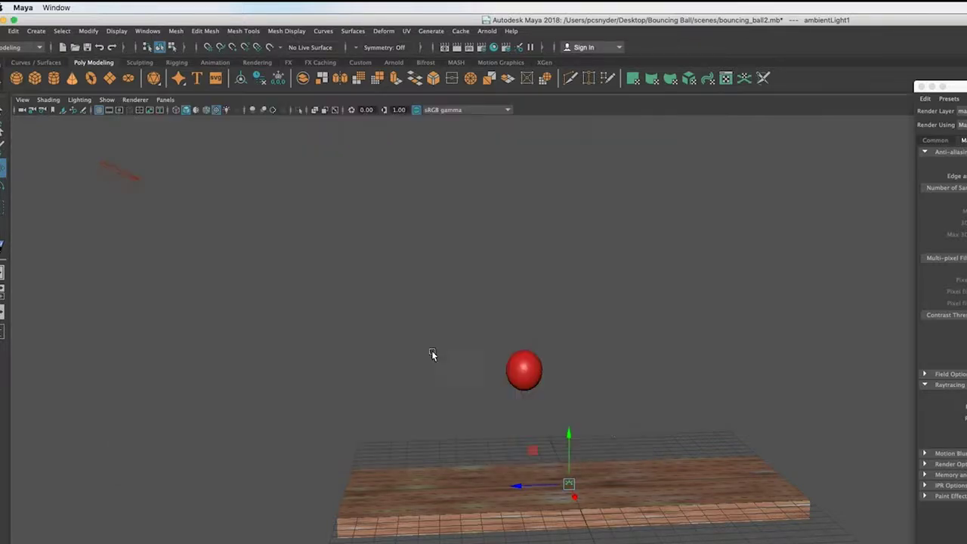
# Play and stop the animation at frame 51 with the ball on the board, viewed at an angle
pyautogui.click(568, 432)
pyautogui.hotkey('alt', 'v')
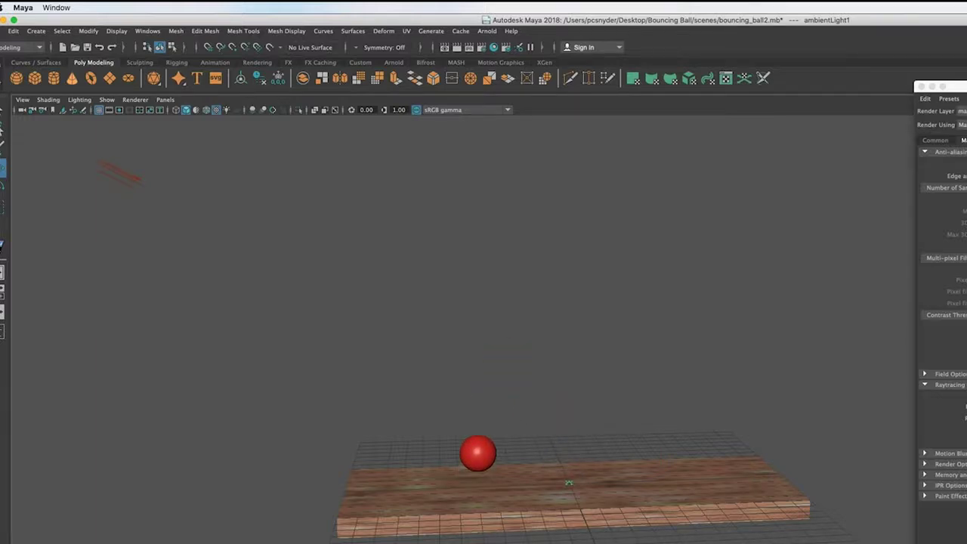
pyautogui.hotkey('alt', 'v')
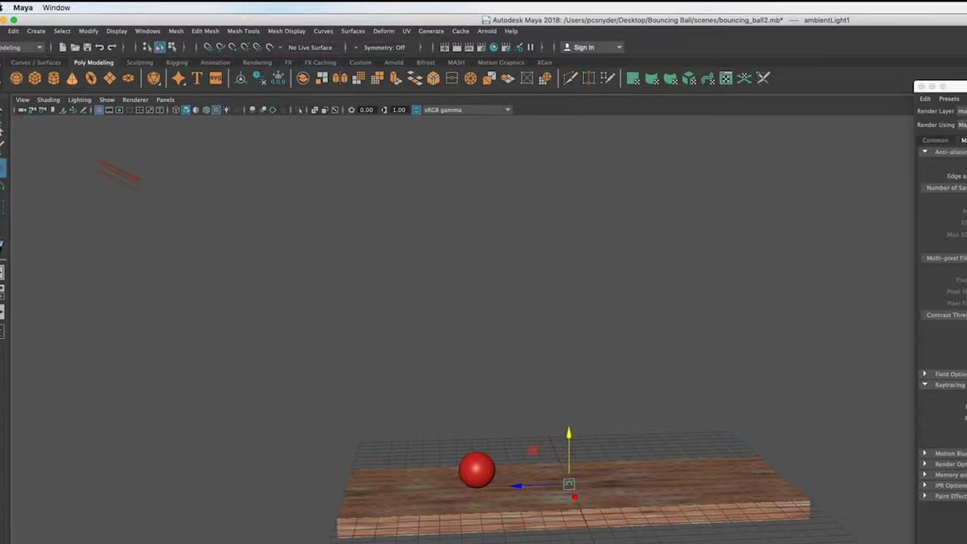
pyautogui.scroll(5, 475, 533)
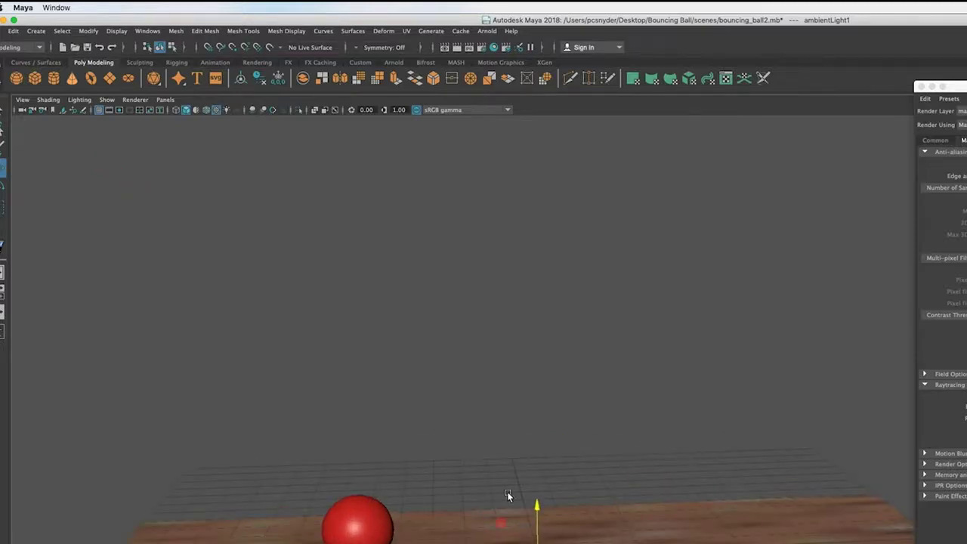
pyautogui.keyDown('alt'); pyautogui.moveTo(506, 491); pyautogui.dragTo(613, 289, button='middle'); pyautogui.keyUp('alt')
pyautogui.keyDown('alt'); pyautogui.moveTo(613, 289); pyautogui.dragTo(436, 429); pyautogui.keyUp('alt')
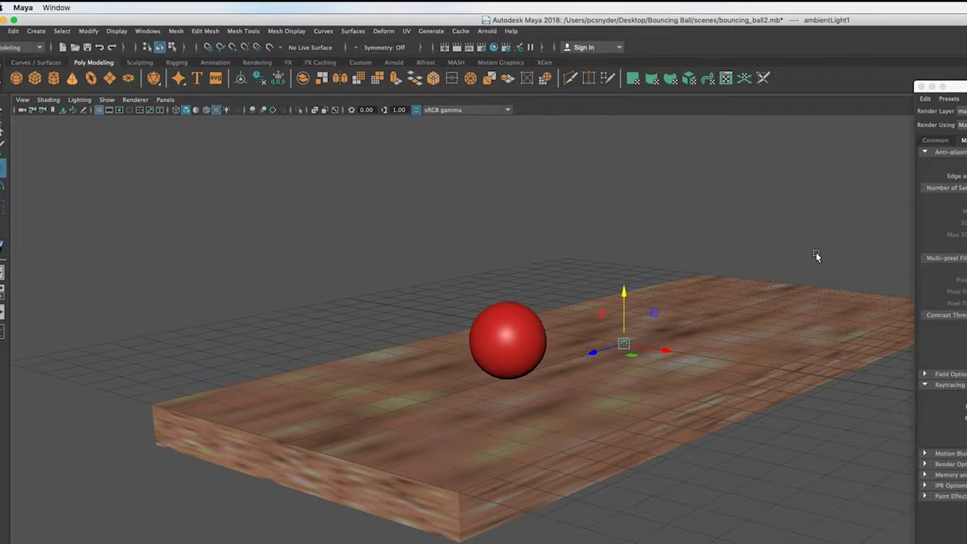
# Test-render frame 51 showing the ball reflected in the plank, then close the render
pyautogui.click(457, 48)
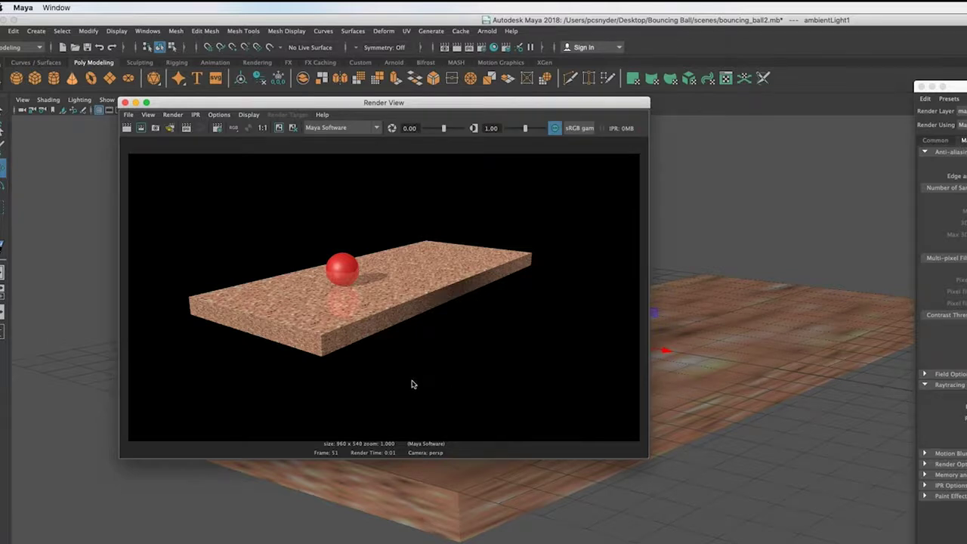
pyautogui.click(125, 103)
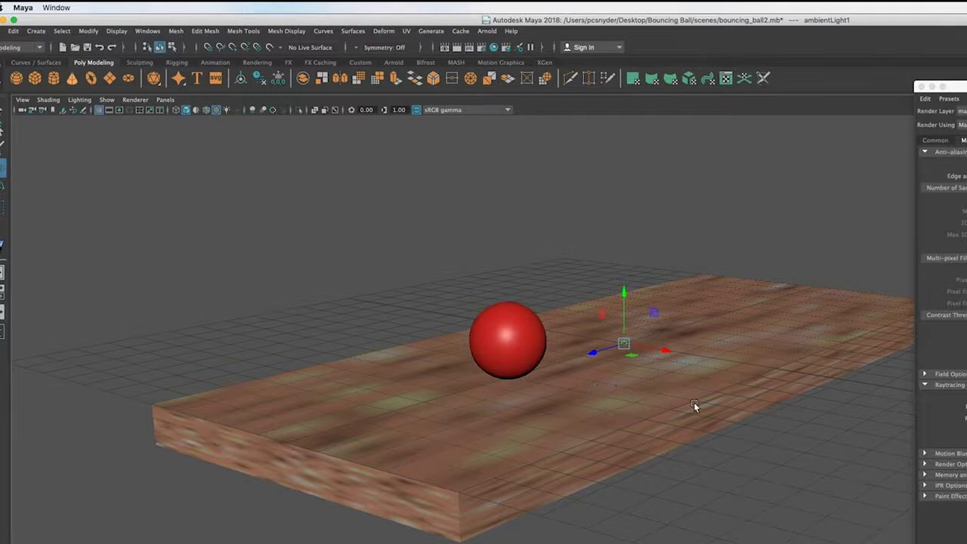
pyautogui.keyDown('alt'); pyautogui.moveTo(672, 390); pyautogui.dragTo(584, 433); pyautogui.keyUp('alt')
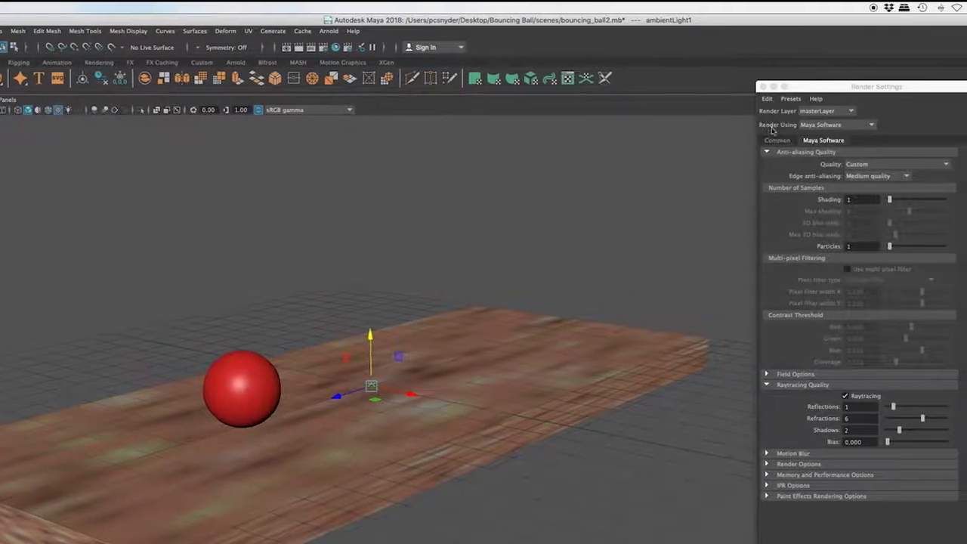
# Set the render frame range end to 100 in the Common output settings
pyautogui.moveTo(814, 87); pyautogui.dragTo(788, 36)
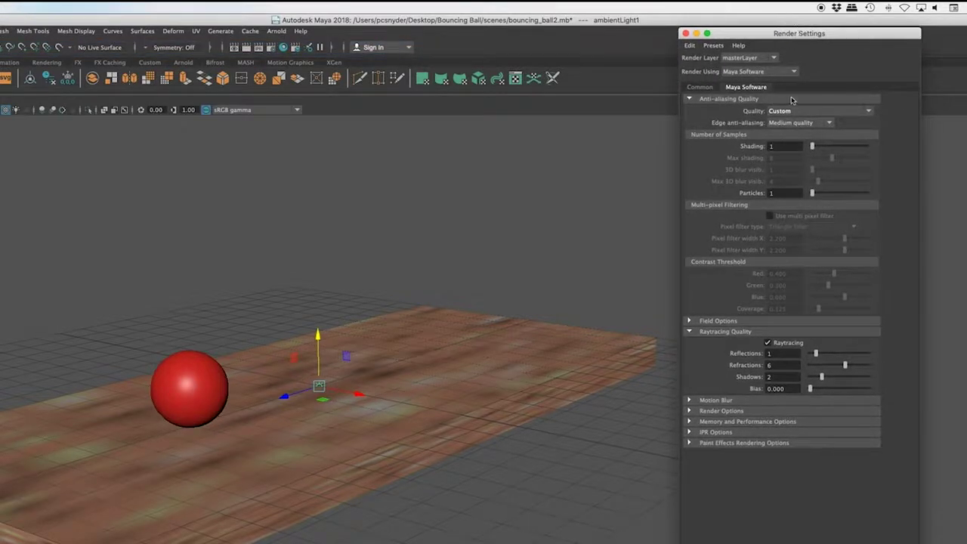
pyautogui.click(699, 87)
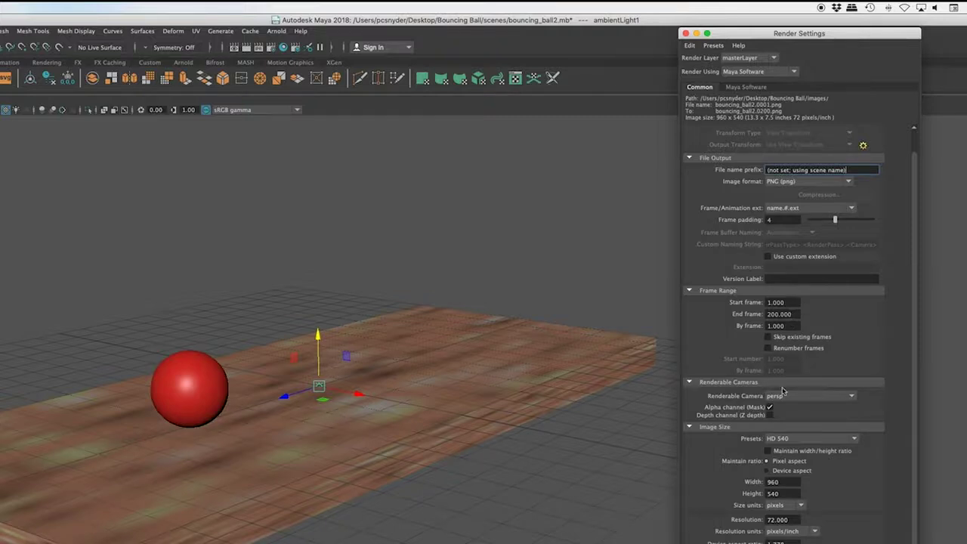
pyautogui.click(189, 404)
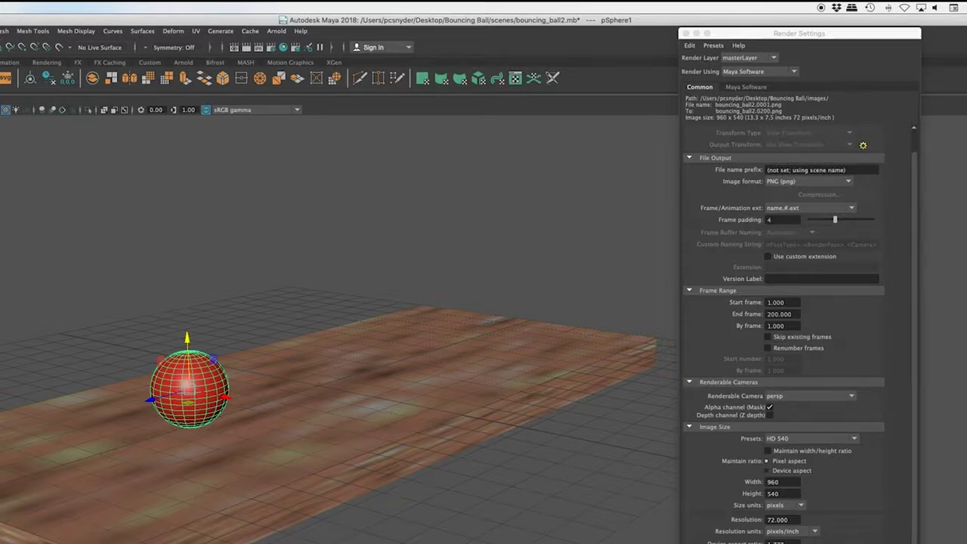
pyautogui.moveTo(798, 316); pyautogui.dragTo(755, 312)
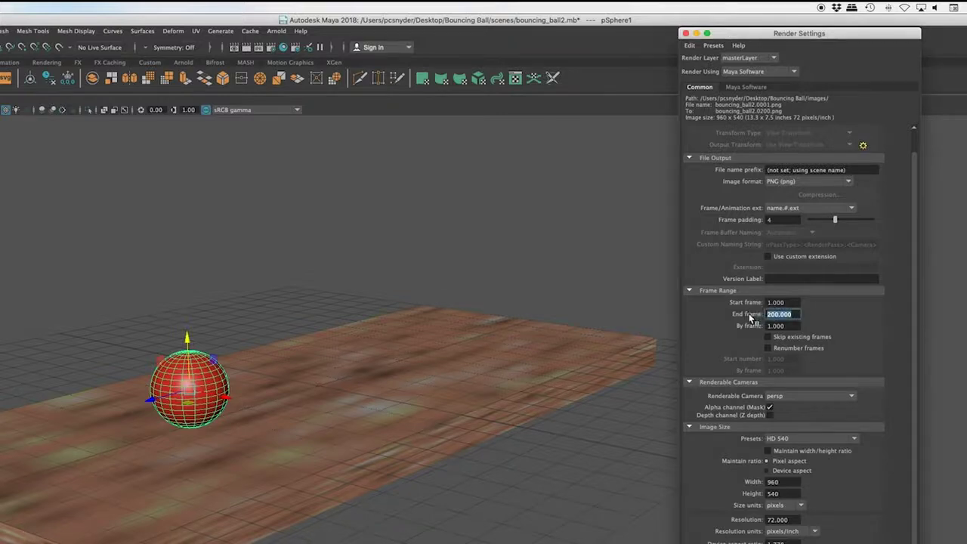
pyautogui.write('100')
pyautogui.press('Return')
# Set the image size to 1080 by 720 pixels and start a test render
pyautogui.moveTo(785, 482); pyautogui.dragTo(762, 482)
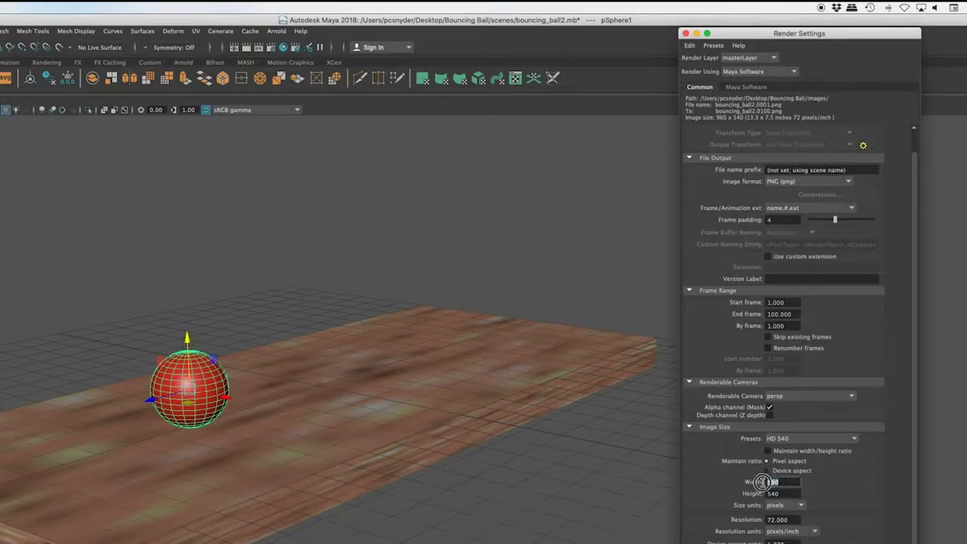
pyautogui.write('1080')
pyautogui.press('Tab')
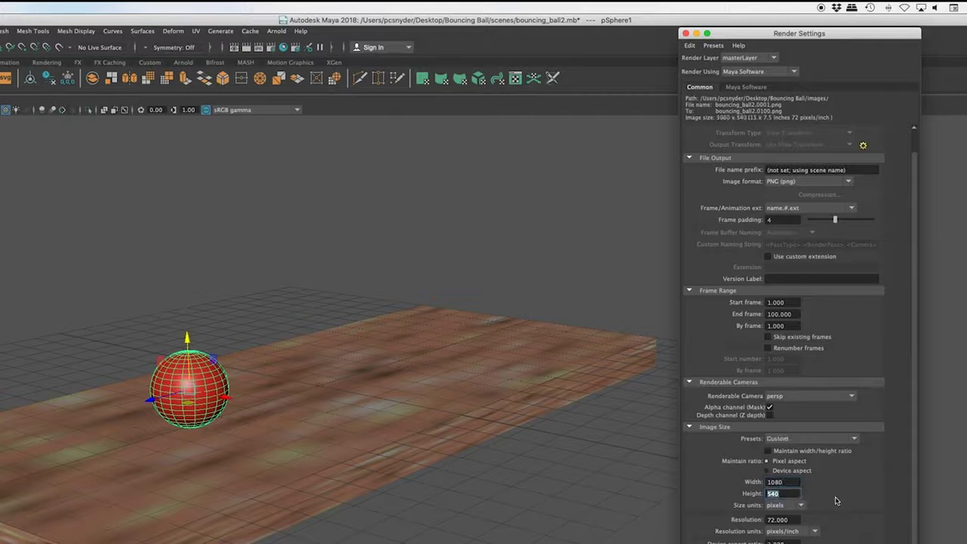
pyautogui.write('720')
pyautogui.press('Tab')
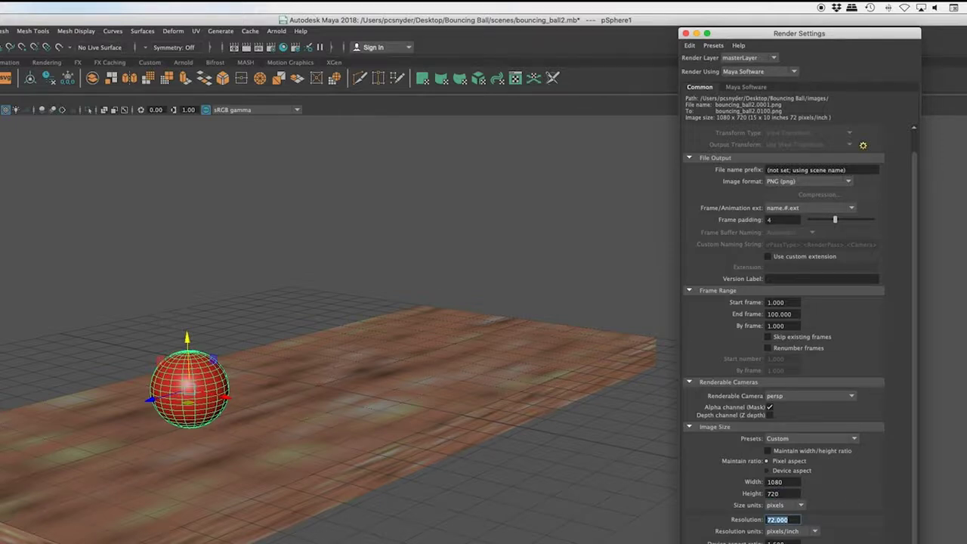
pyautogui.scroll(1, 879, 523)
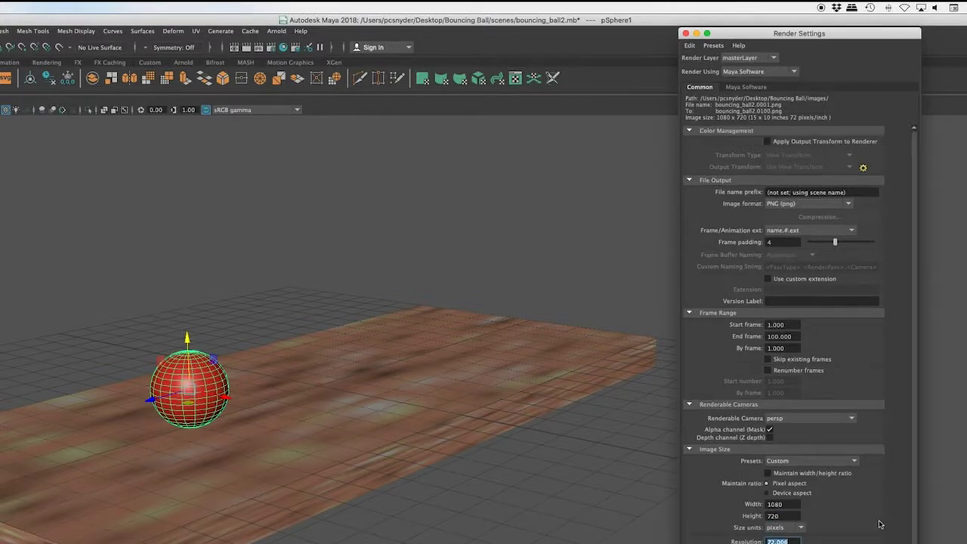
pyautogui.scroll(-1, 879, 523)
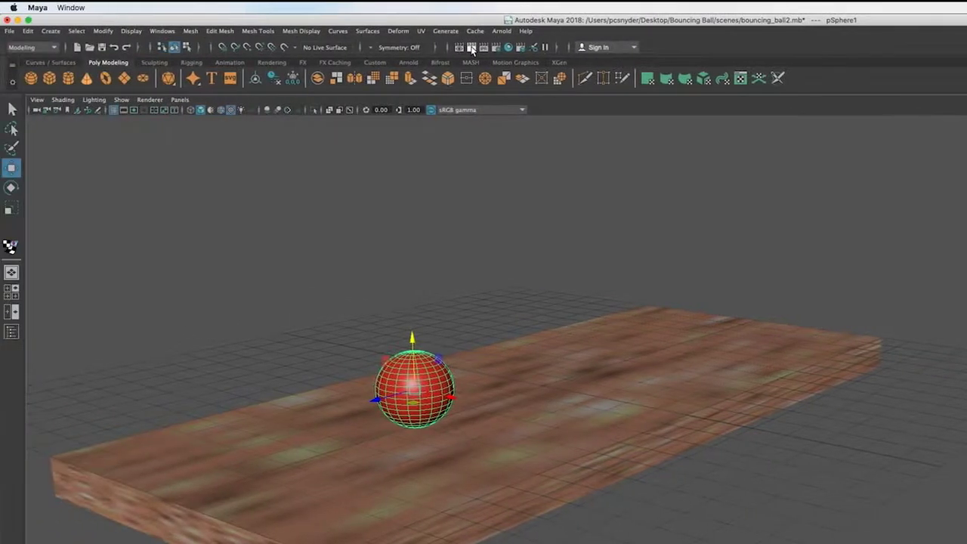
pyautogui.click(461, 48)
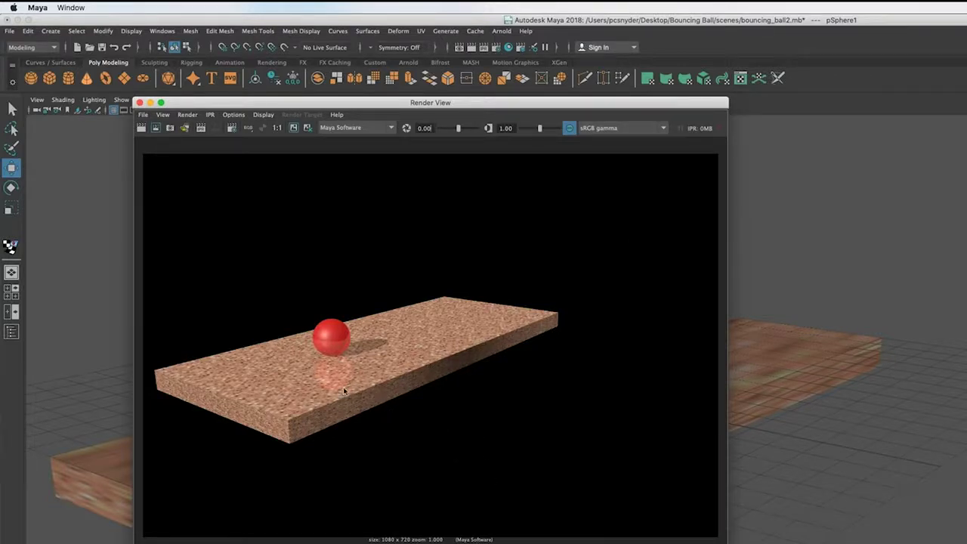
# Close the 1080×720 test render, tumble the view and select the table plane
pyautogui.click(138, 102)
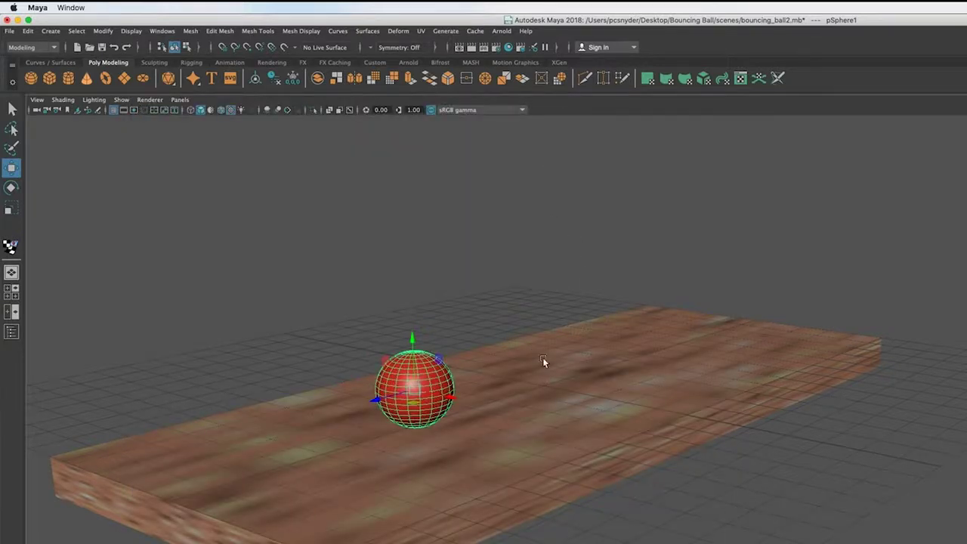
pyautogui.keyDown('alt'); pyautogui.moveTo(551, 363); pyautogui.dragTo(656, 371); pyautogui.keyUp('alt')
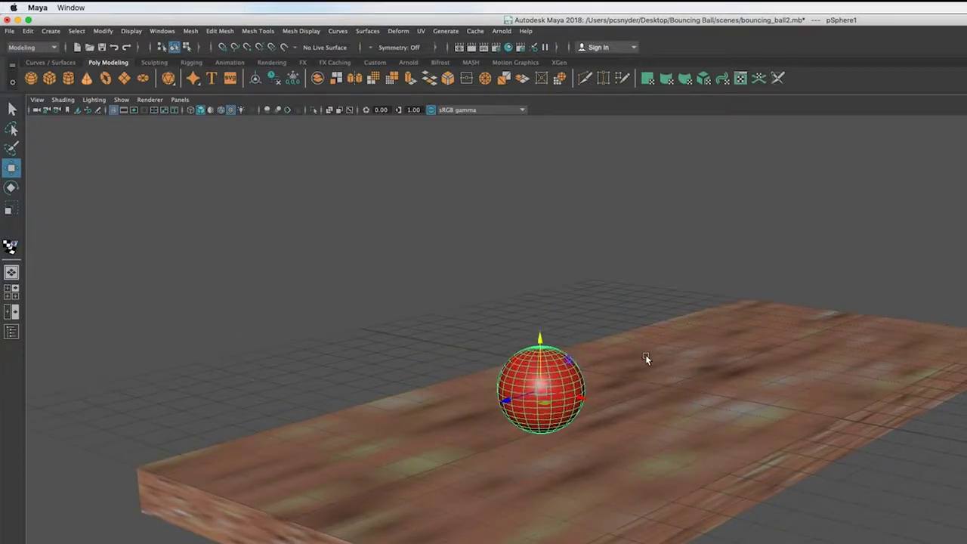
pyautogui.click(670, 349)
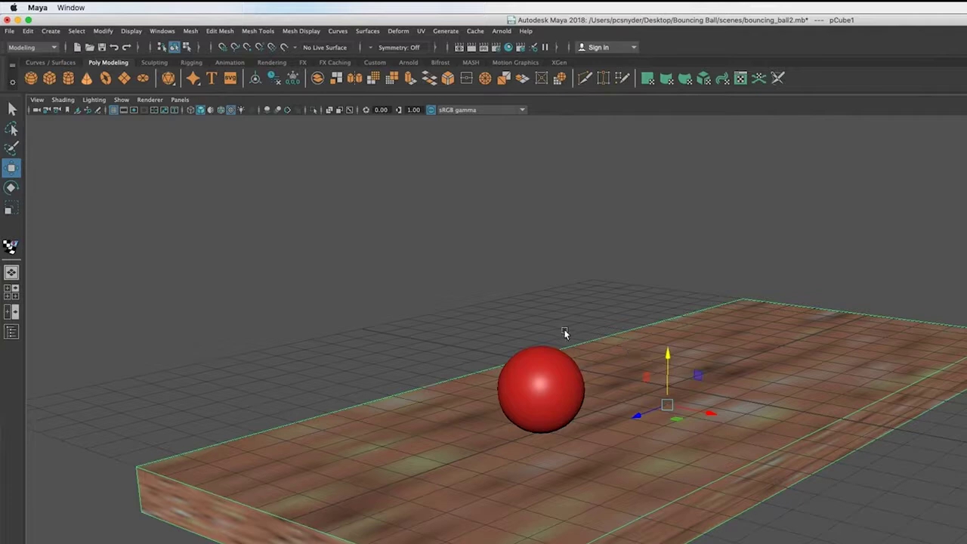
# Switch to the Rendering menu set and launch Render > Batch Render
pyautogui.click(54, 48)
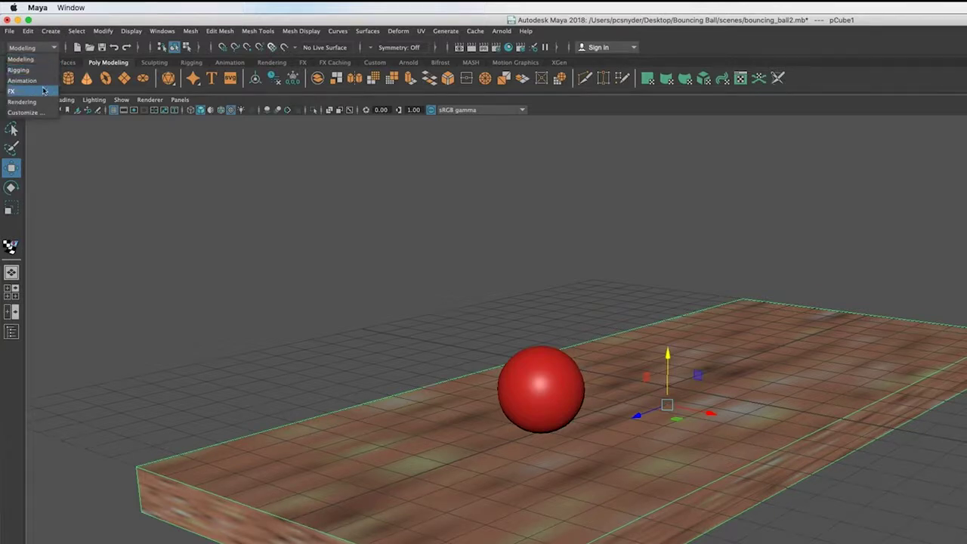
pyautogui.click(23, 102)
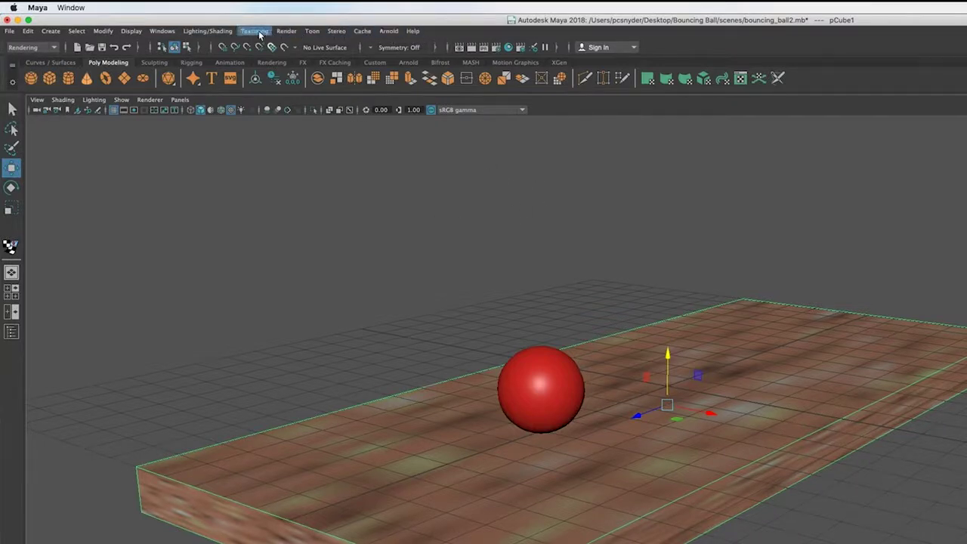
pyautogui.click(286, 32)
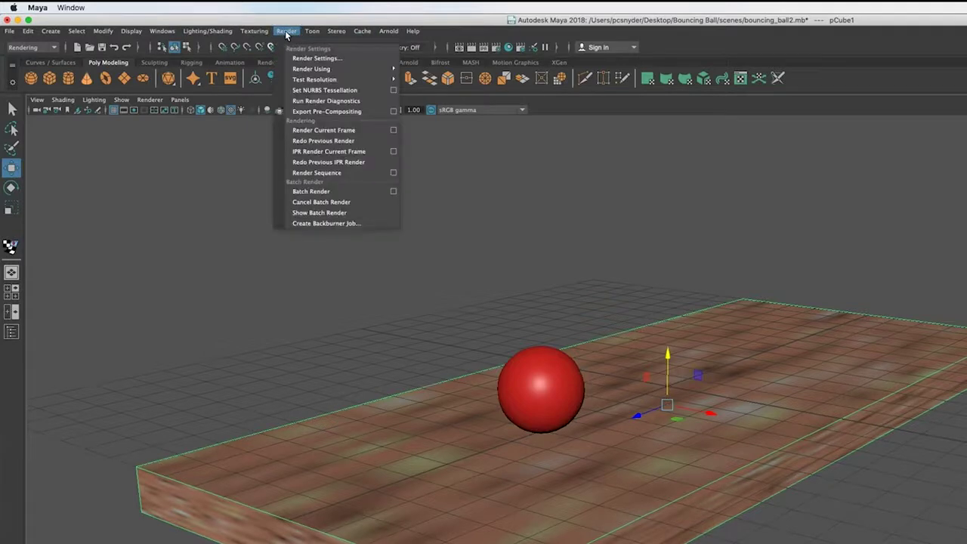
pyautogui.click(335, 192)
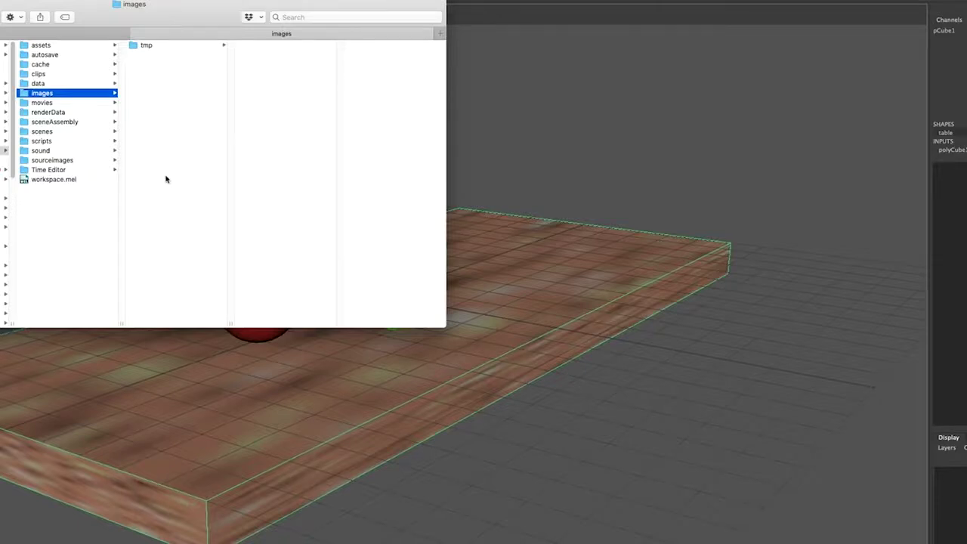
# Check that the images folder holds the bouncing_ball2.0001–0100 PNG frames, then close Finder
pyautogui.hscroll(2, 157, 242)
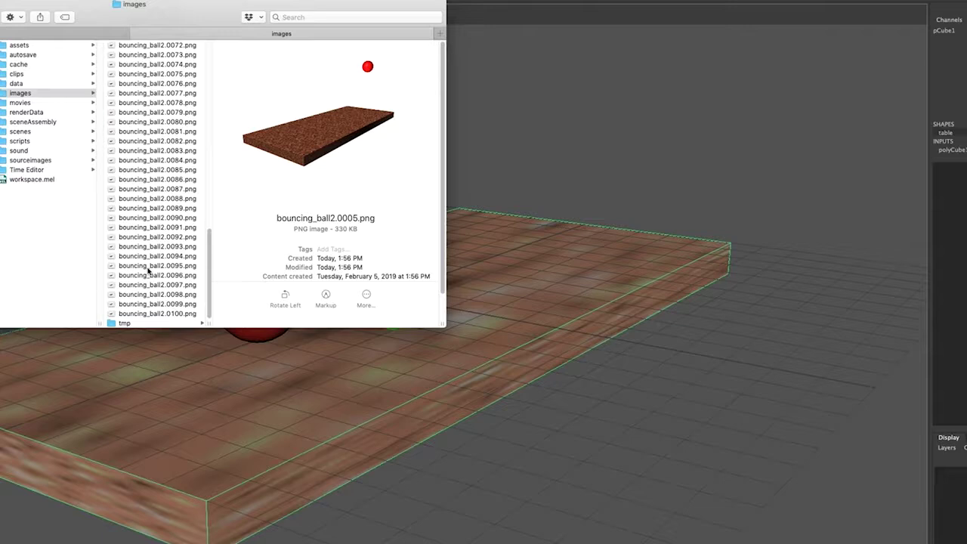
pyautogui.scroll(10, 149, 269)
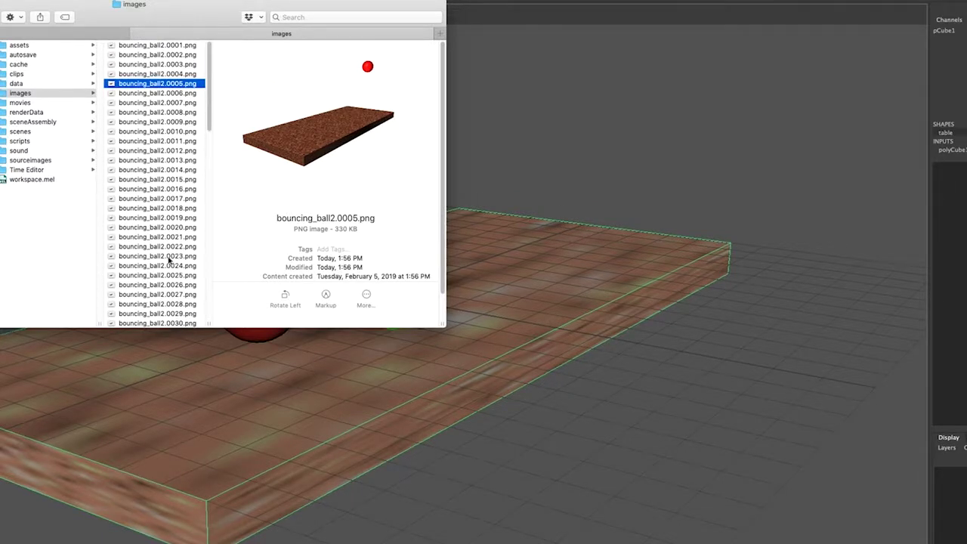
pyautogui.press('super+w')
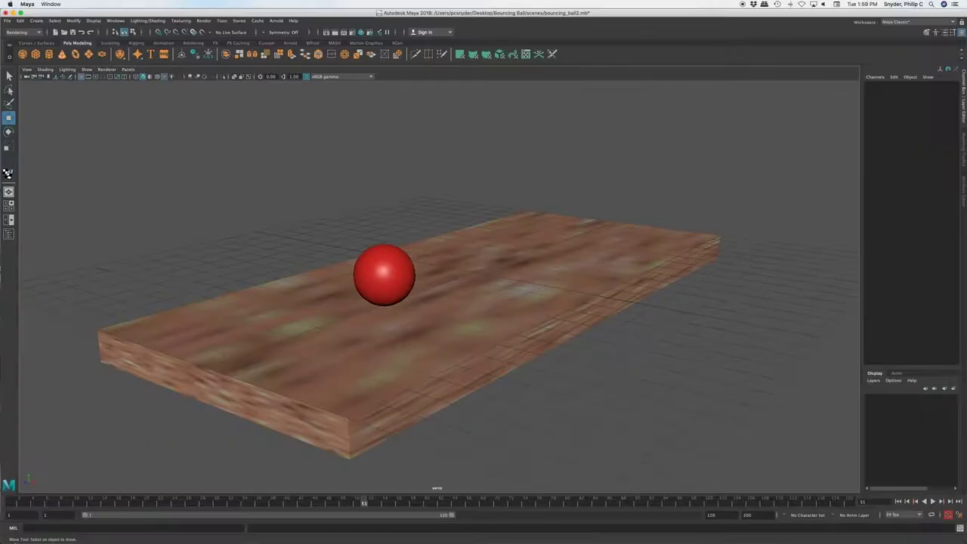
# Add Fcheck.app from Applications > Autodesk > maya2018 to the Dock and close Finder
pyautogui.moveTo(25, 537)
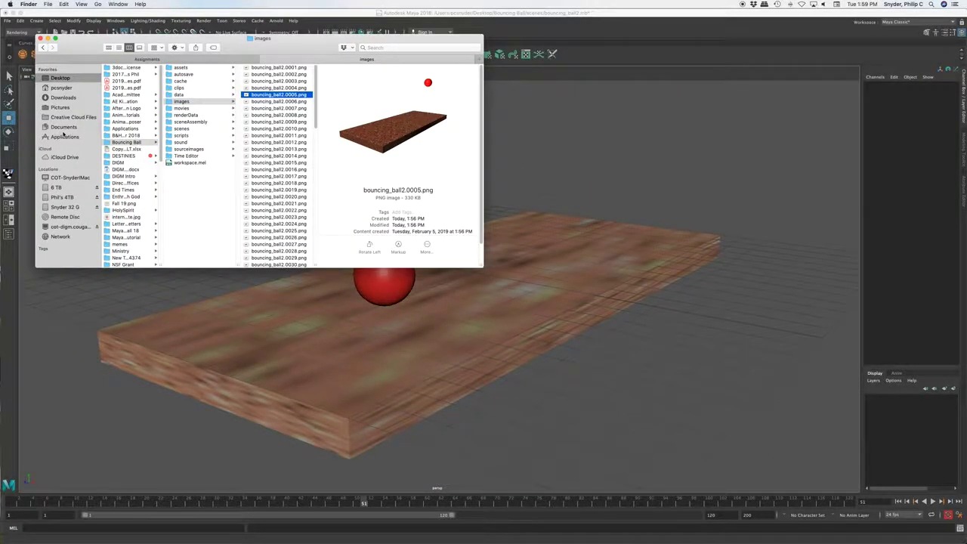
pyautogui.click(65, 136)
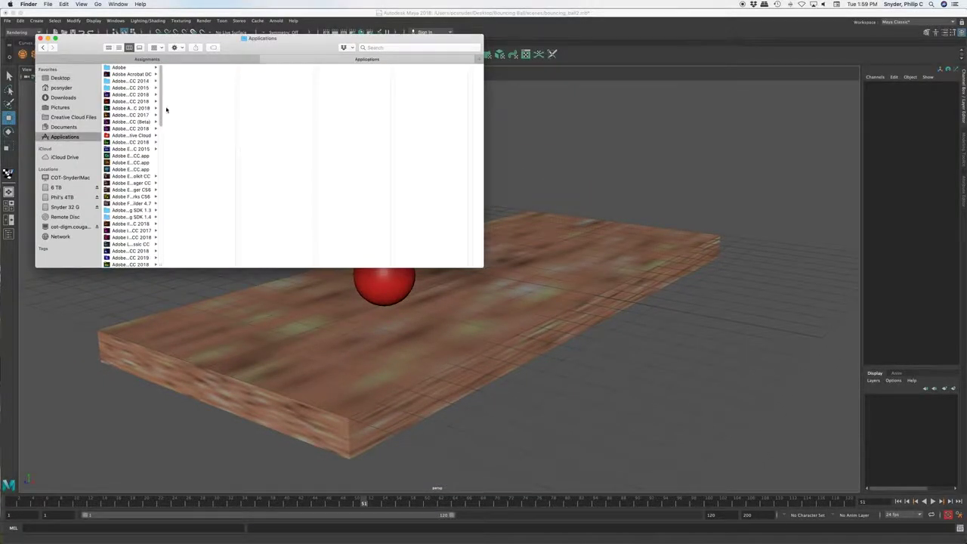
pyautogui.moveTo(161, 119); pyautogui.dragTo(173, 173)
pyautogui.click(120, 123)
pyautogui.click(185, 88)
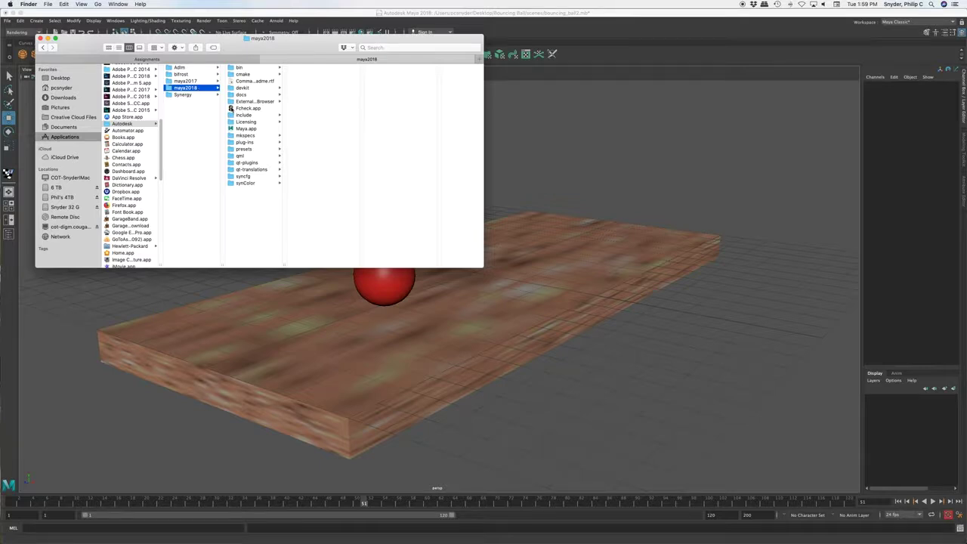
pyautogui.moveTo(230, 108)
pyautogui.mouseDown()
pyautogui.moveTo(270, 145)
pyautogui.moveTo(418, 451)
pyautogui.moveTo(401, 538)
pyautogui.moveTo(346, 535)
pyautogui.moveTo(504, 538)
pyautogui.moveTo(299, 68)
pyautogui.moveTo(162, 89)
pyautogui.moveTo(241, 103)
pyautogui.mouseUp()
pyautogui.press('super+w')
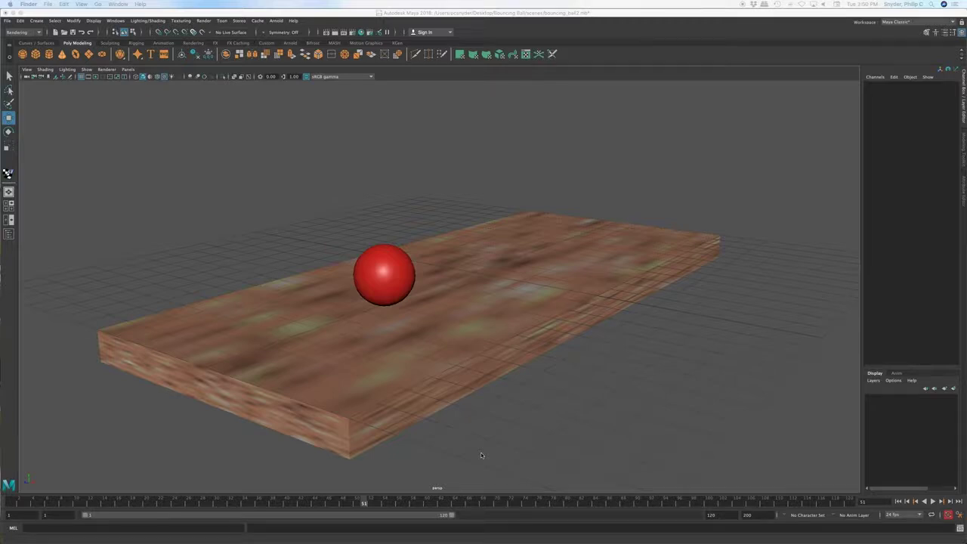
# Move the FCheck playback window to the top-left and open the image-sequence file browser
pyautogui.moveTo(188, 25); pyautogui.dragTo(575, 20)
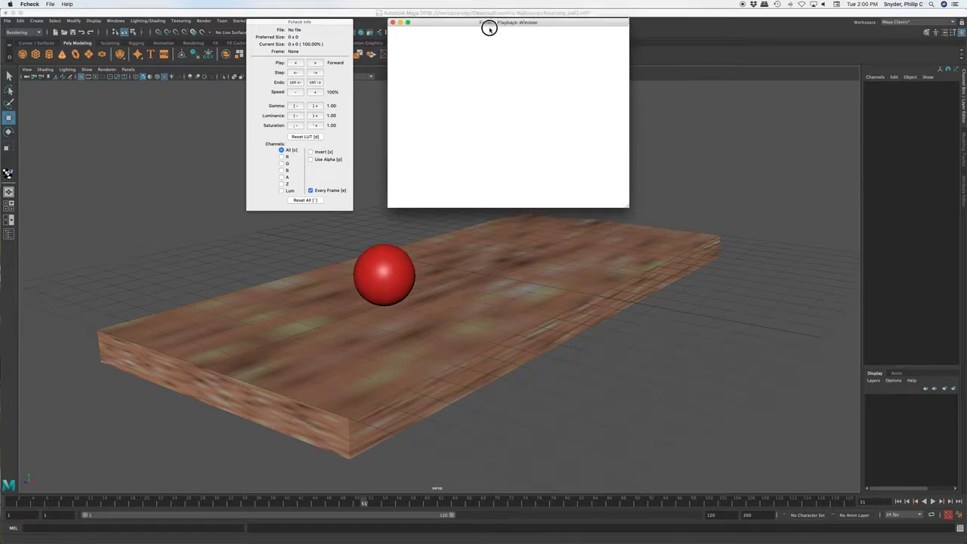
pyautogui.moveTo(514, 25); pyautogui.dragTo(123, 16)
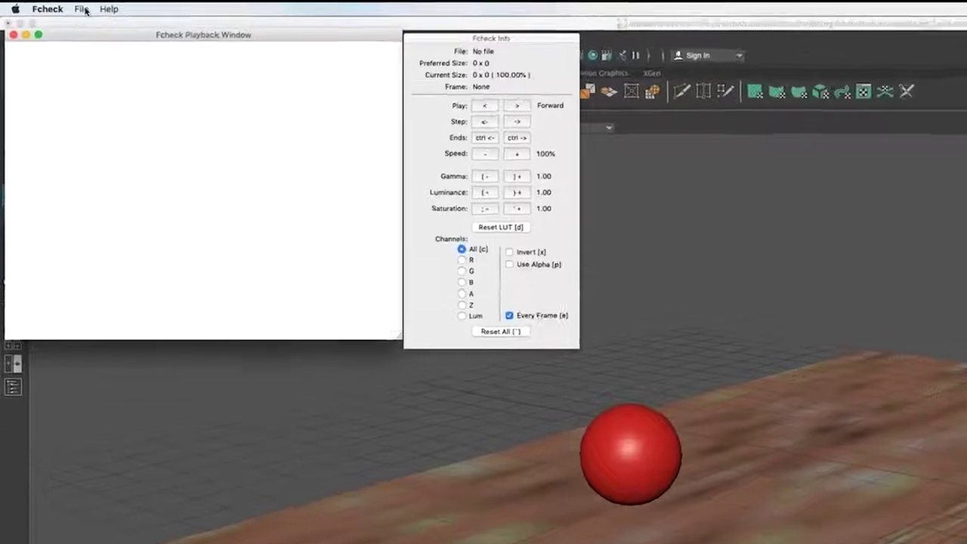
pyautogui.click(51, 4)
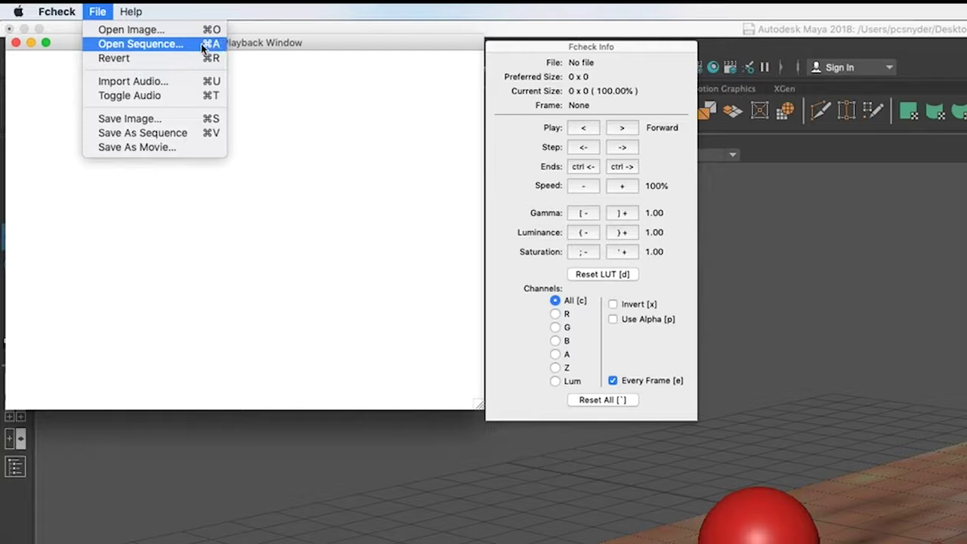
pyautogui.click(168, 45)
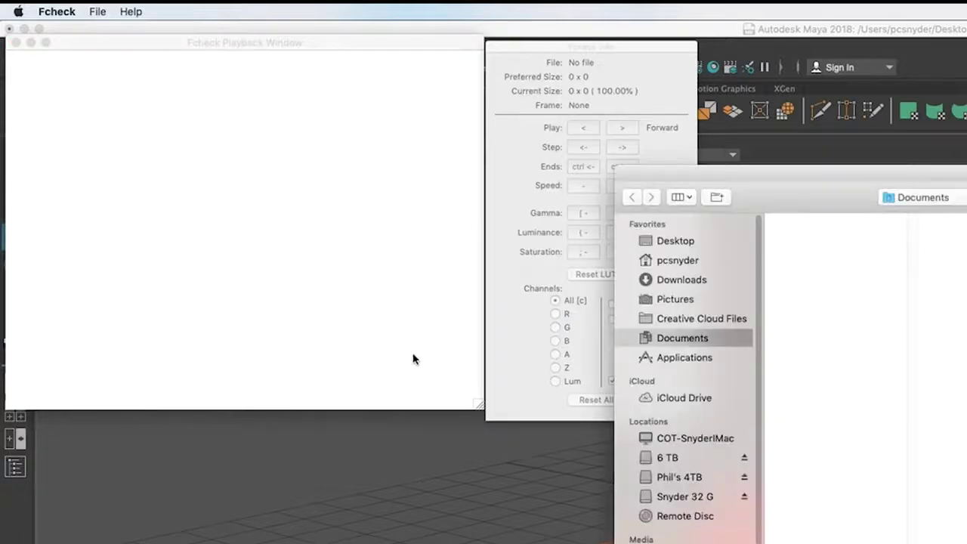
# Open bouncing_ball2.0001.png from Desktop > Bouncing Ball > images and move the player right
pyautogui.click(674, 243)
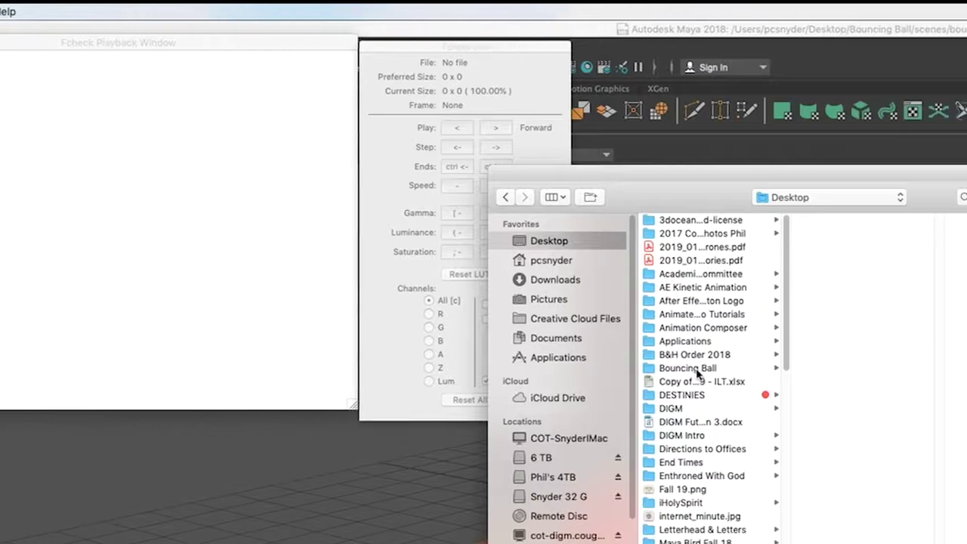
pyautogui.click(813, 368)
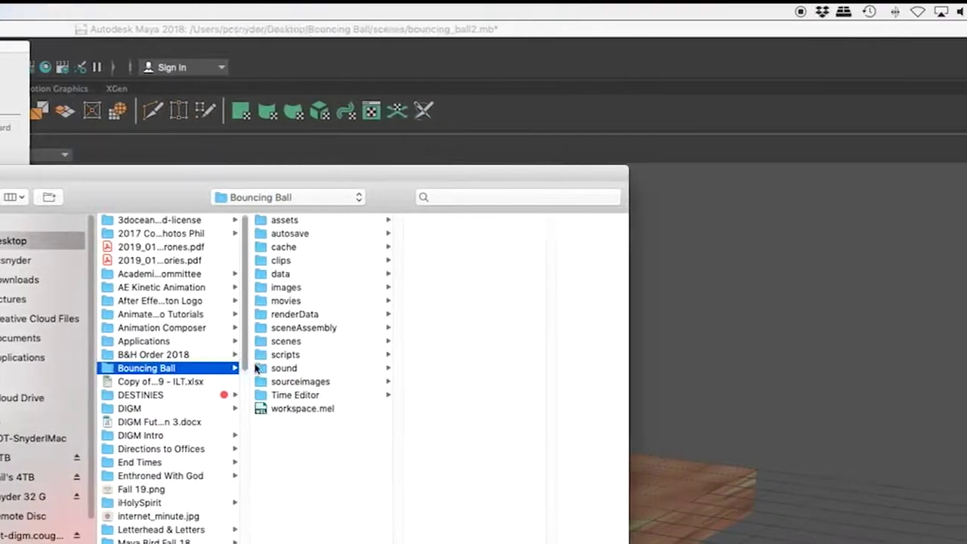
pyautogui.click(204, 287)
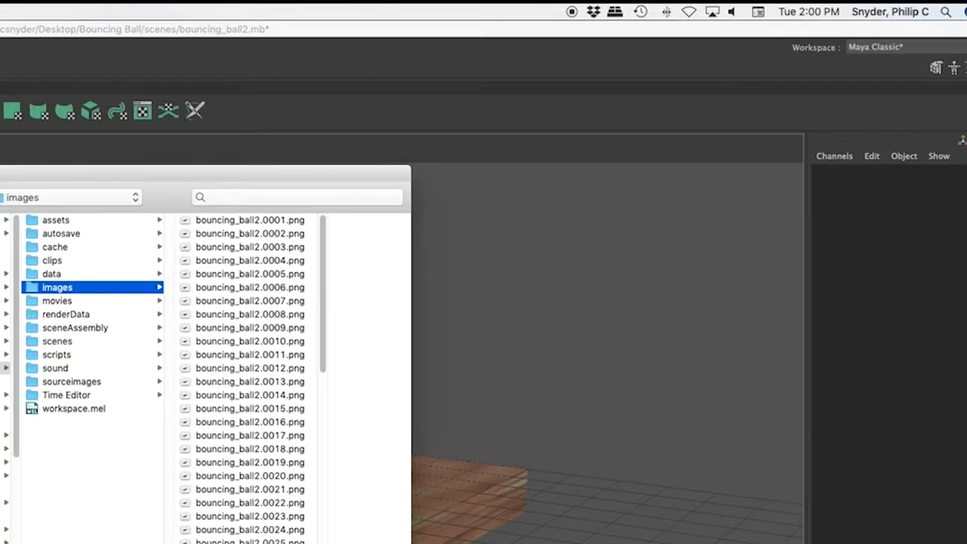
pyautogui.click(224, 221)
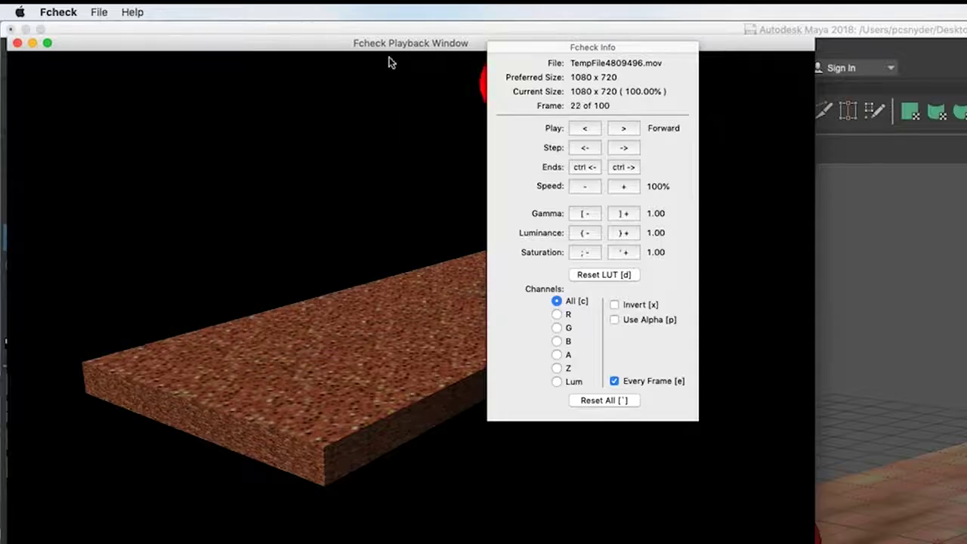
pyautogui.moveTo(391, 61); pyautogui.dragTo(902, 265)
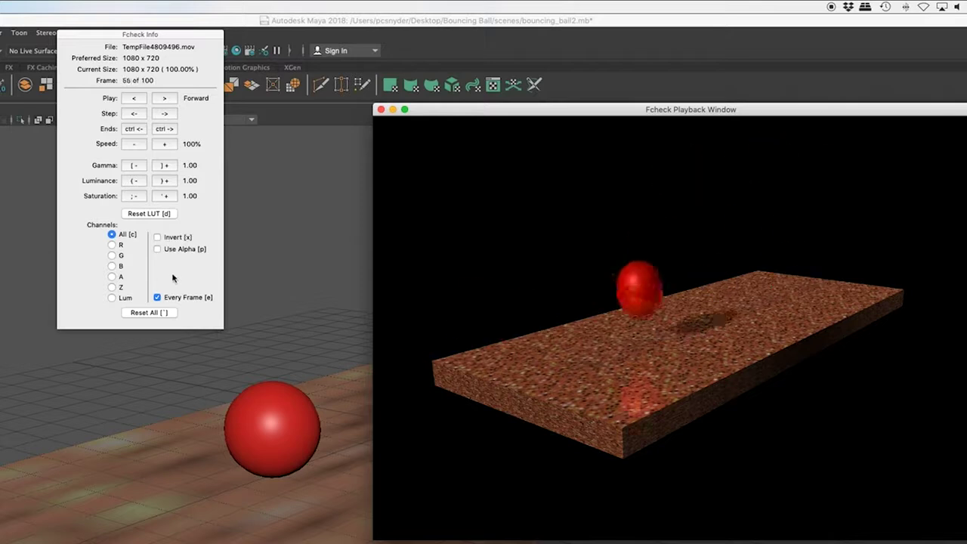
# Move the info panel aside, turn off Every Frame, and close the FCheck player after reviewing
pyautogui.moveTo(185, 39); pyautogui.dragTo(271, 48)
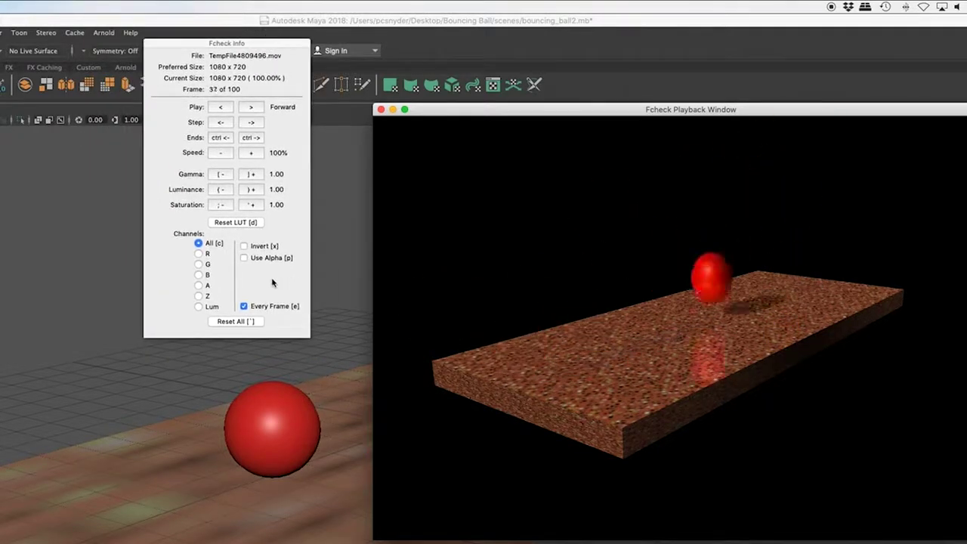
pyautogui.click(243, 306)
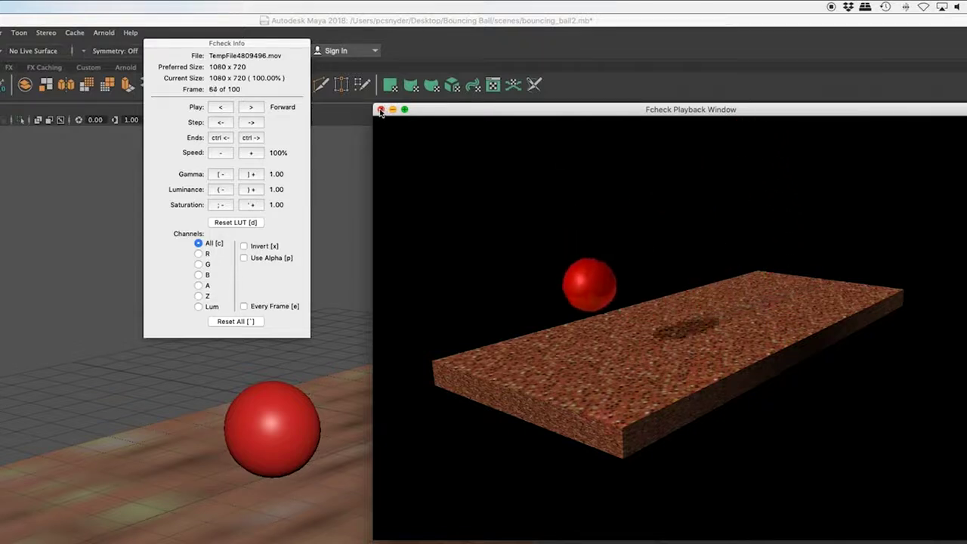
pyautogui.click(380, 110)
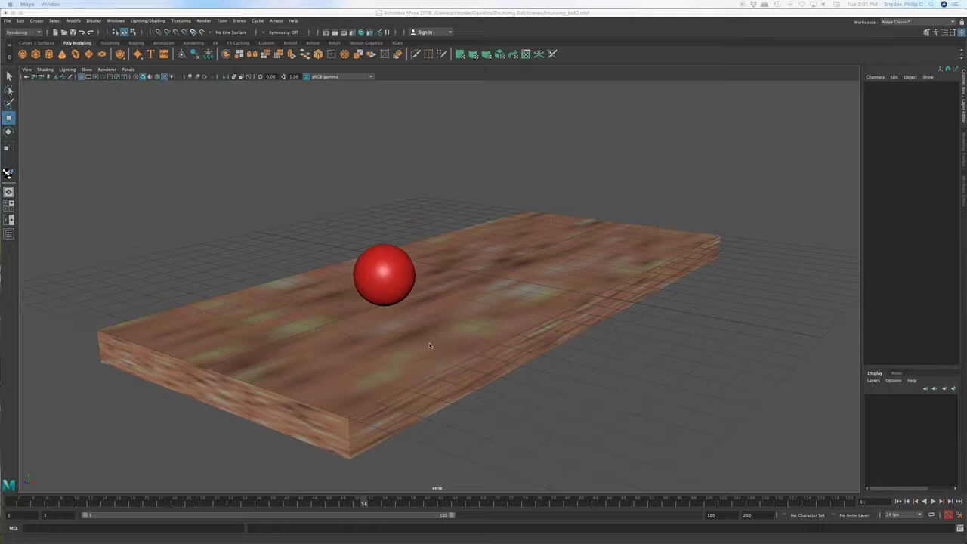
# Pan and slightly orbit the perspective view over the board, then jump to an early frame
pyautogui.click(429, 345)
pyautogui.keyDown('alt'); pyautogui.moveTo(451, 342); pyautogui.dragTo(500, 330, button='middle'); pyautogui.keyUp('alt')
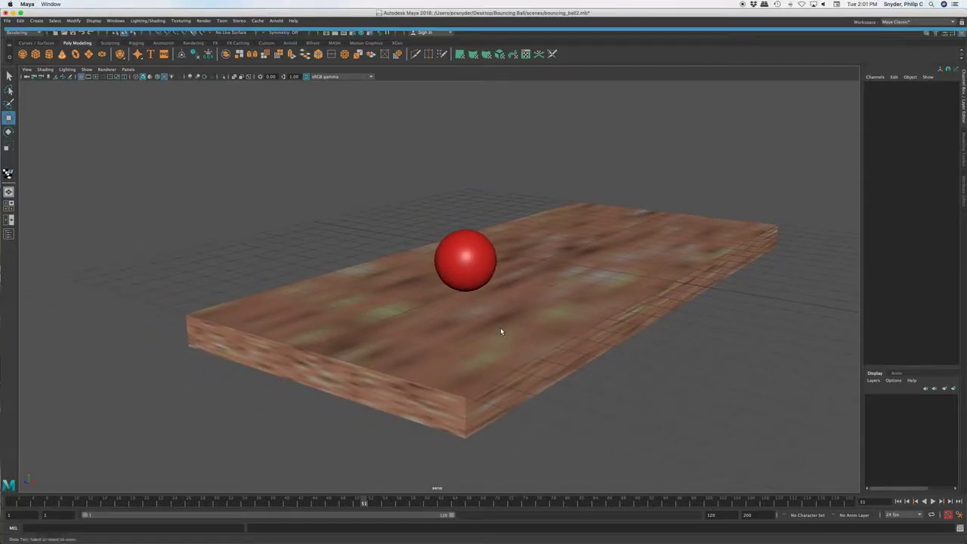
pyautogui.keyDown('alt'); pyautogui.moveTo(528, 330); pyautogui.dragTo(528, 329); pyautogui.keyUp('alt')
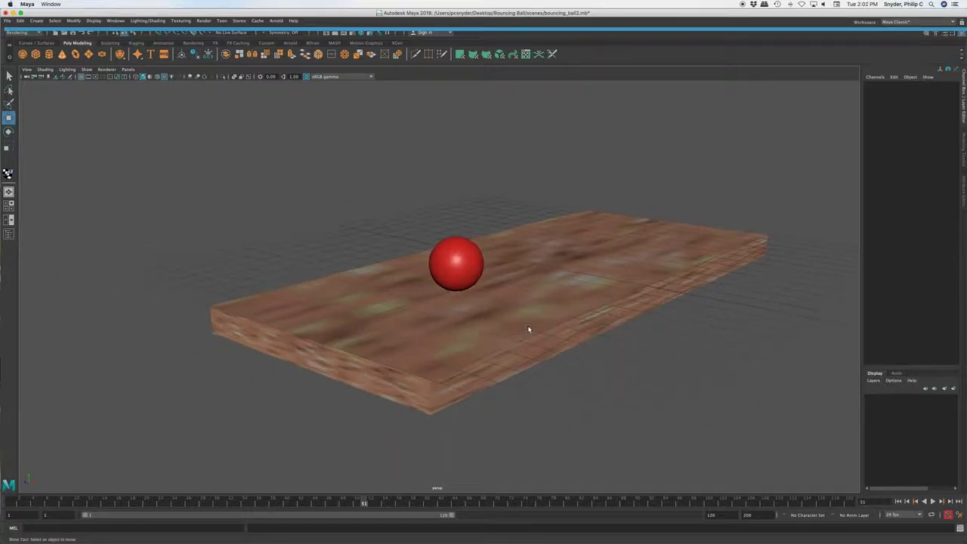
pyautogui.click(15, 502)
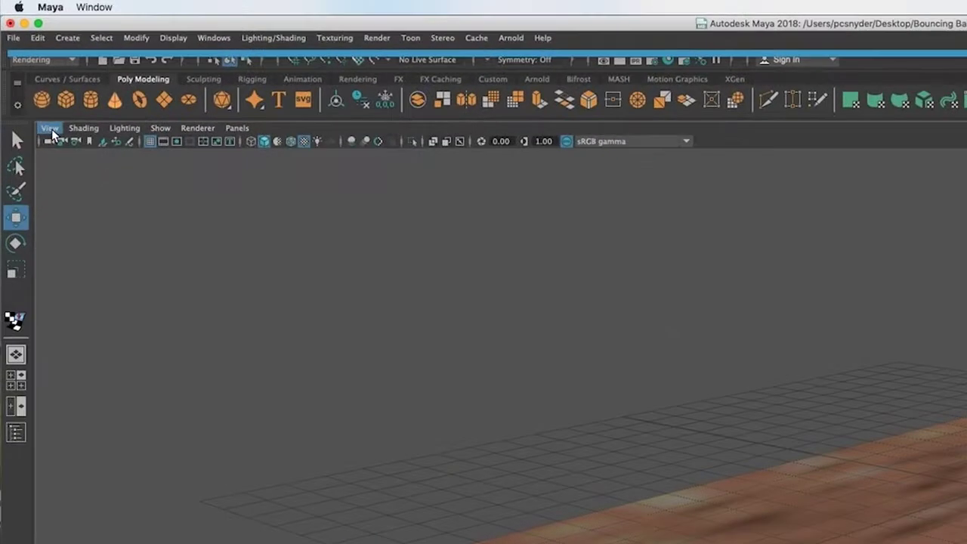
# Turn on Resolution Gate and Safe Action under the viewport's View > Camera Settings
pyautogui.click(52, 129)
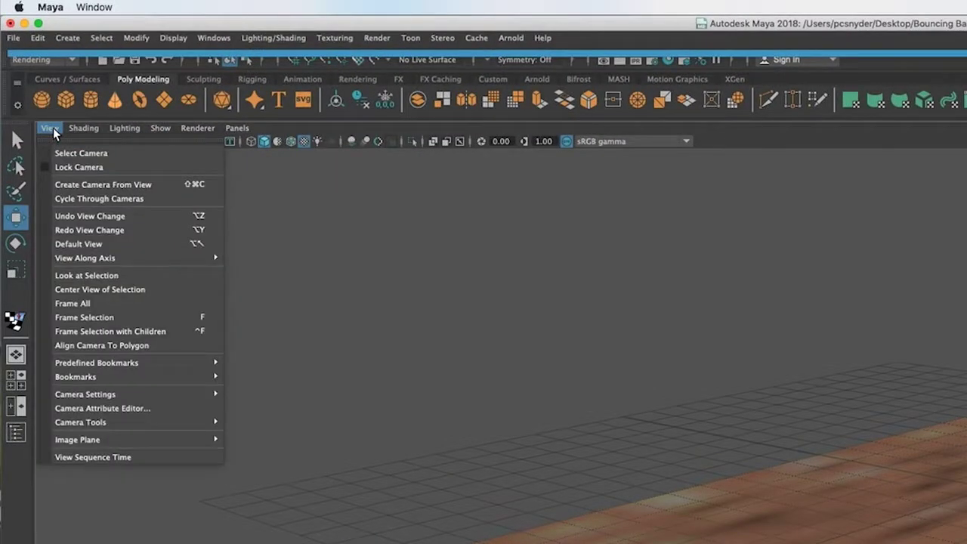
pyautogui.moveTo(101, 396)
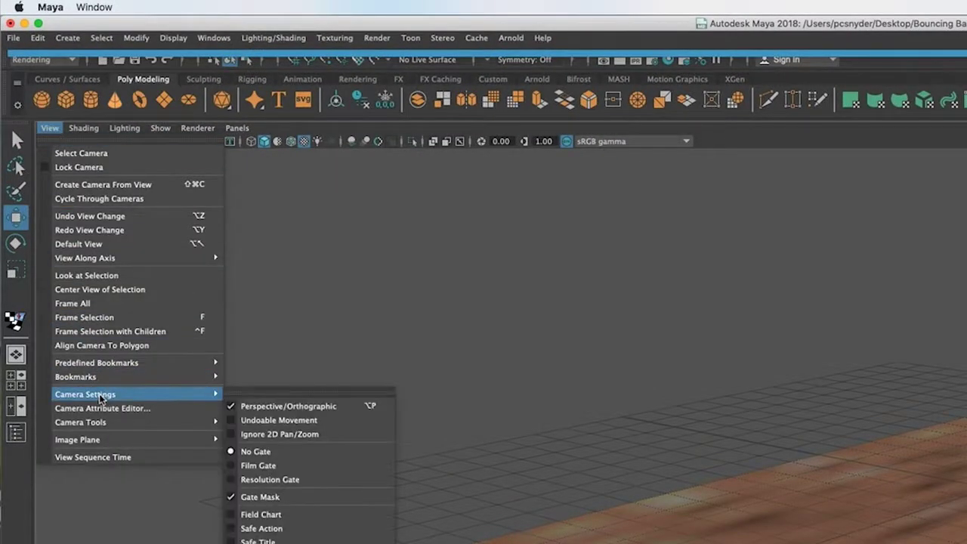
pyautogui.click(249, 479)
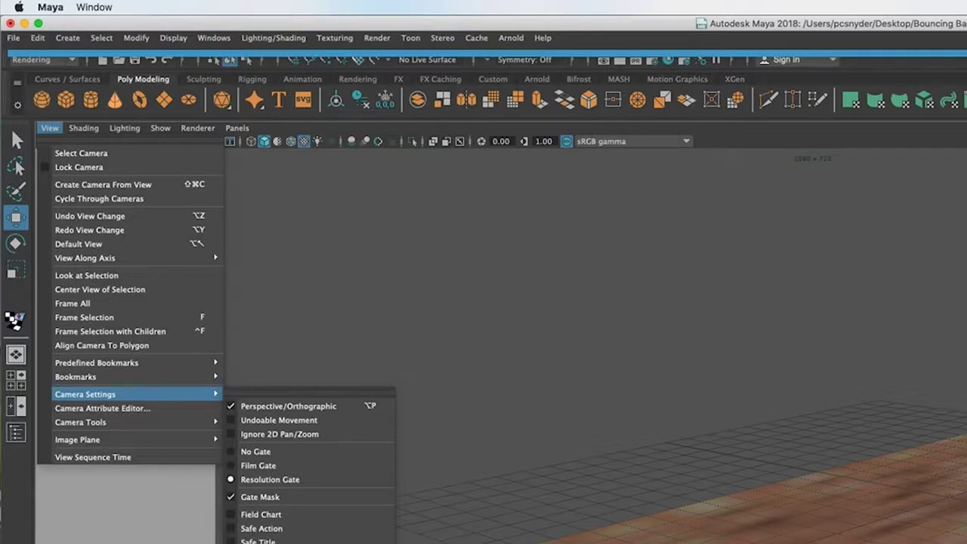
pyautogui.click(233, 533)
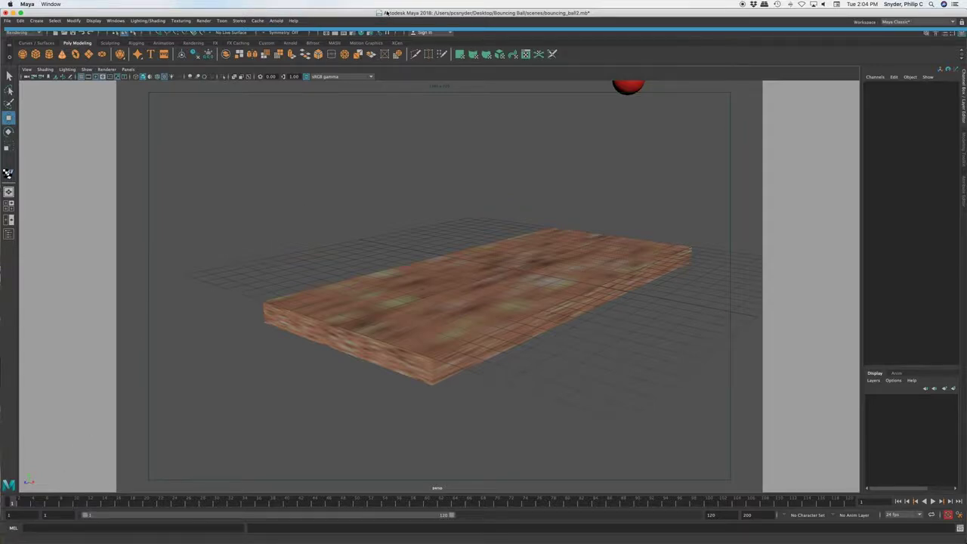
# Run Render > Batch Render and wait for the 'Rendering Completed' message
pyautogui.click(204, 21)
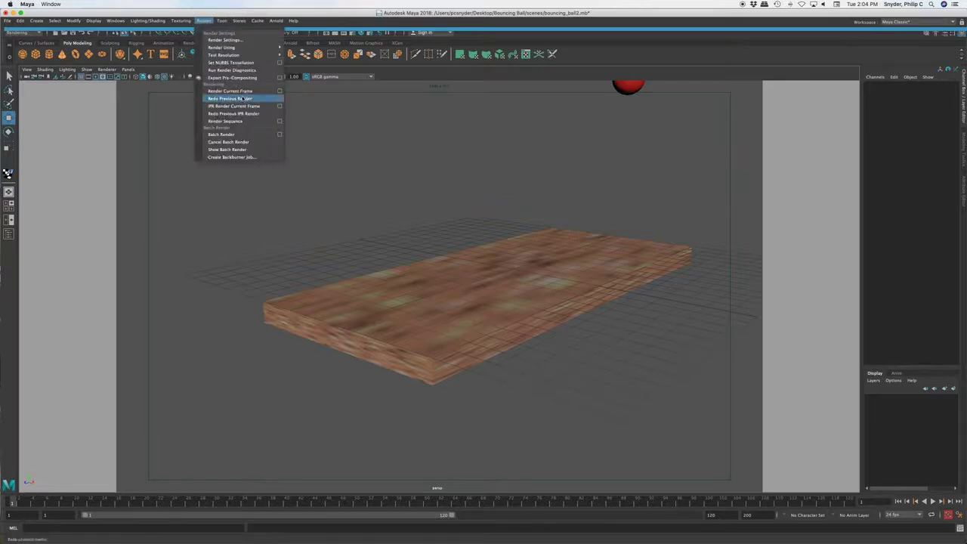
pyautogui.click(237, 135)
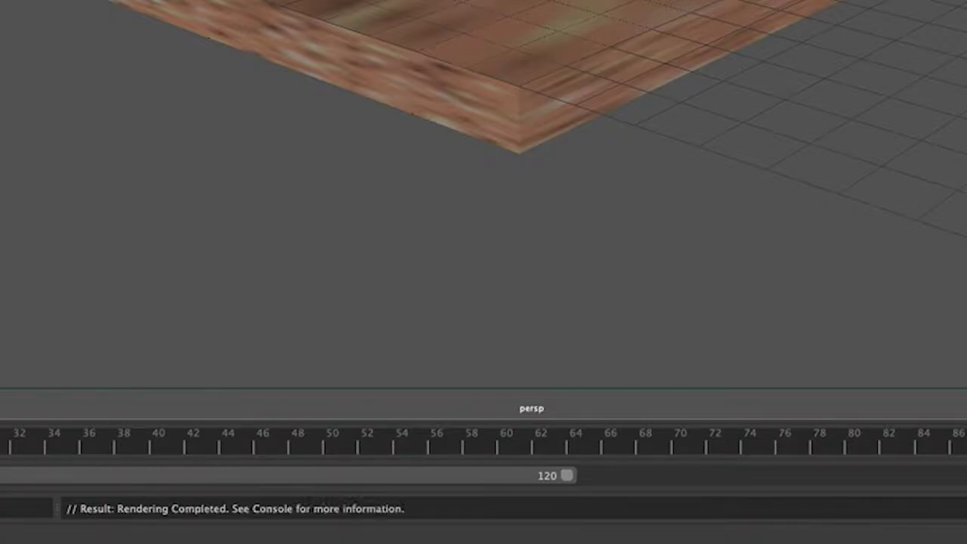
pyautogui.moveTo(313, 535)
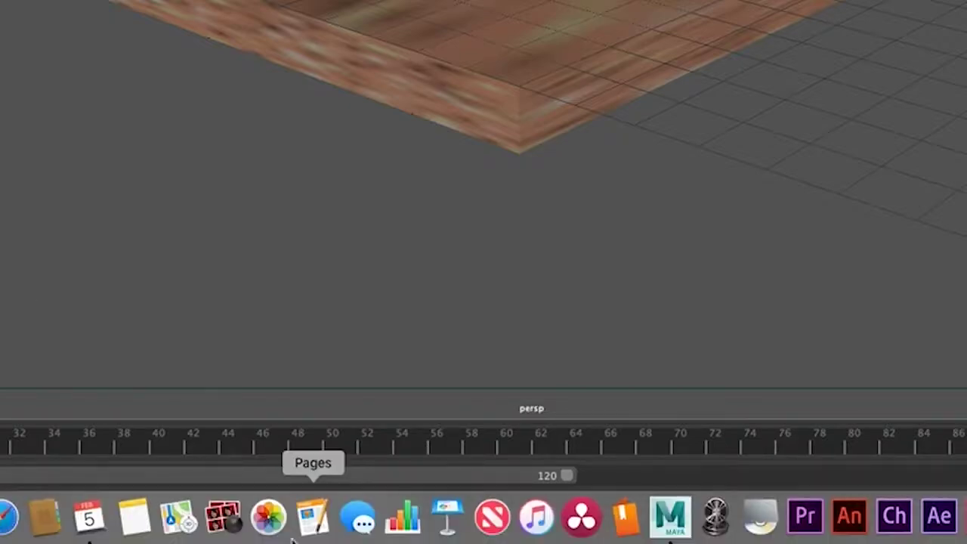
# Launch FCheck from the Dock and turn off Every Frame playback
pyautogui.click(715, 517)
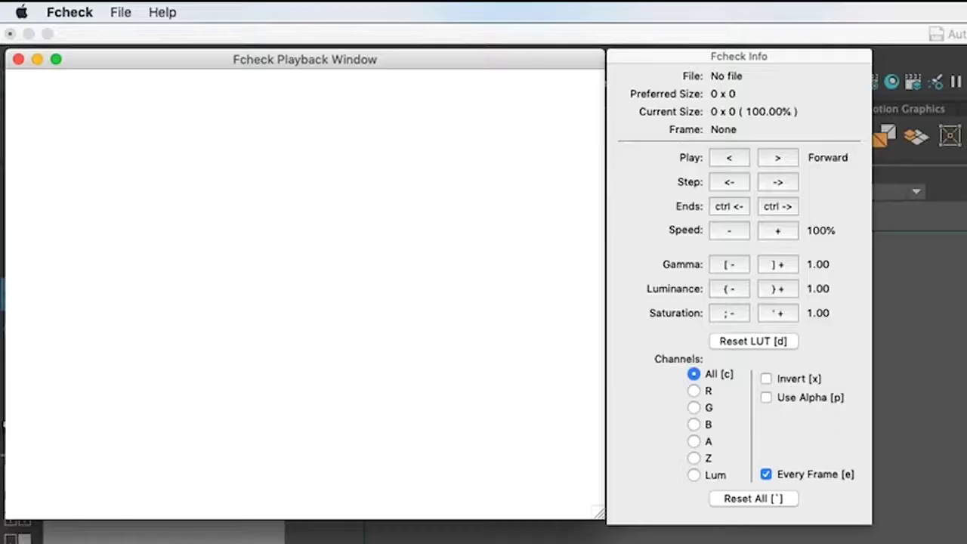
pyautogui.click(765, 474)
pyautogui.click(765, 474)
# Open bouncing_ball2.0001.png from Desktop > Bouncing Ball > images to play the sequence
pyautogui.press('super+o')
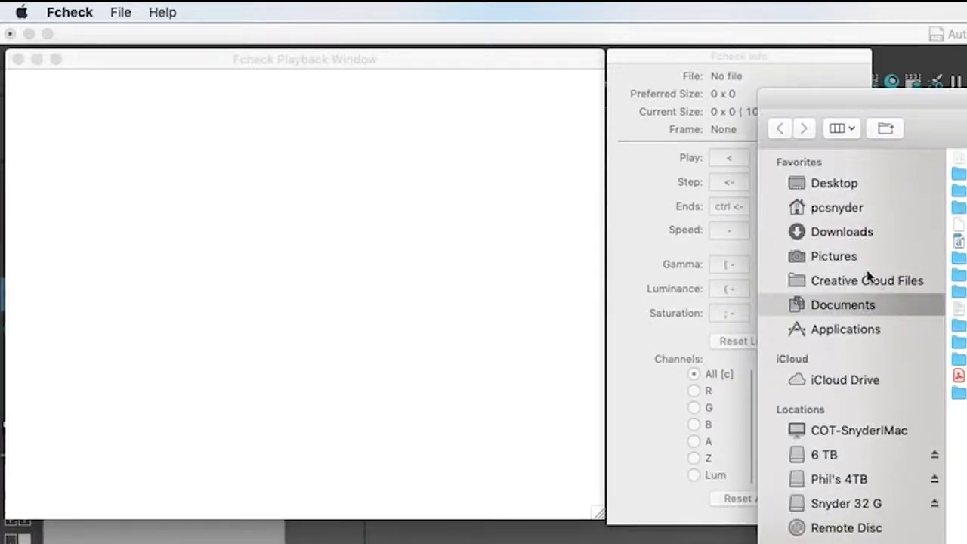
pyautogui.click(846, 183)
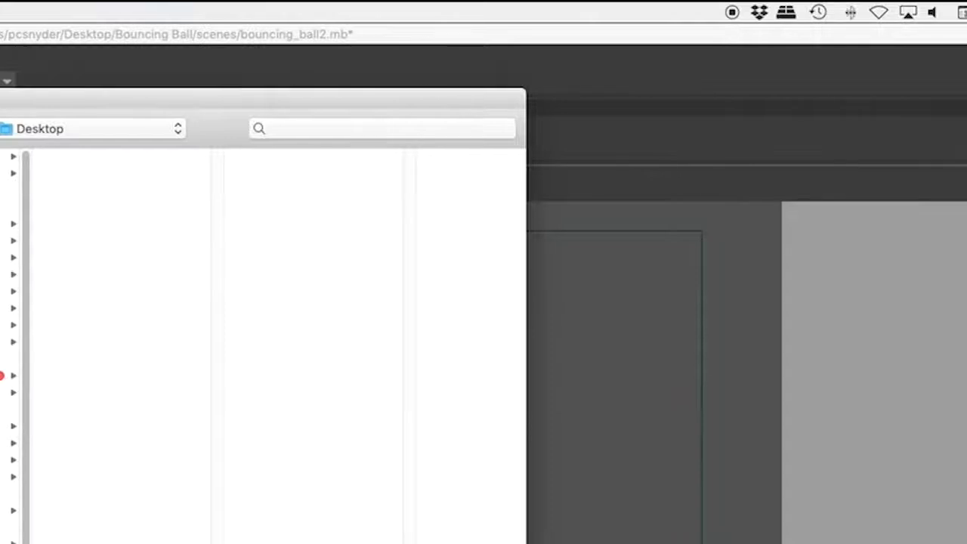
pyautogui.click(9, 342)
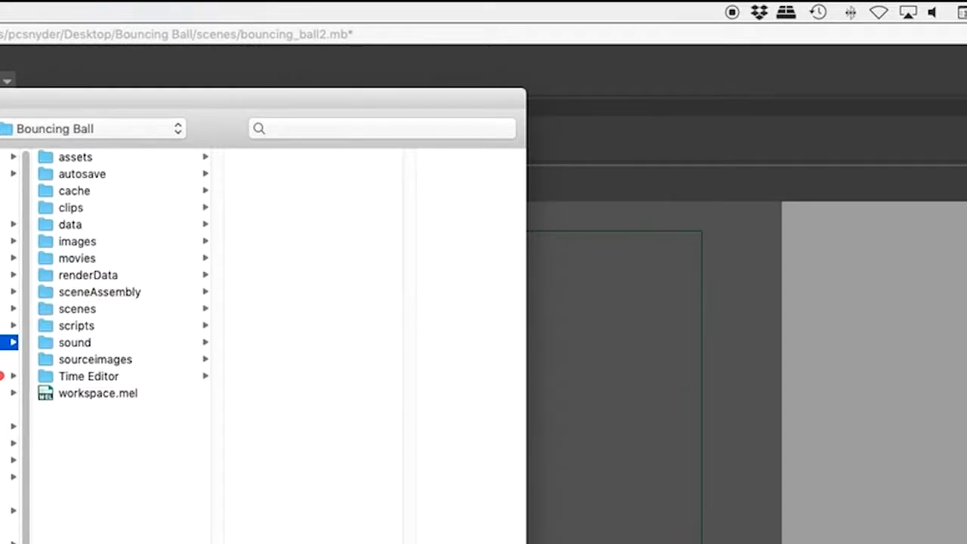
pyautogui.click(119, 241)
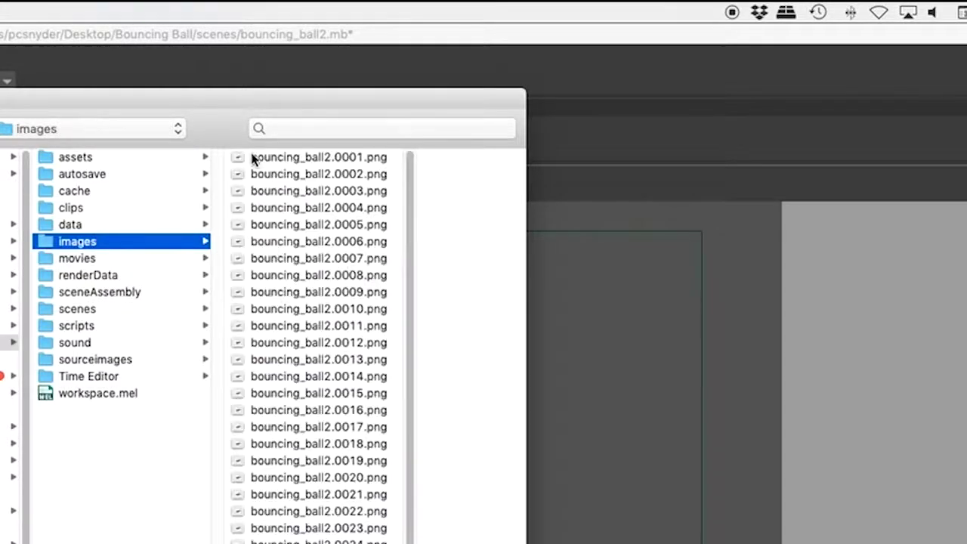
pyautogui.click(252, 157)
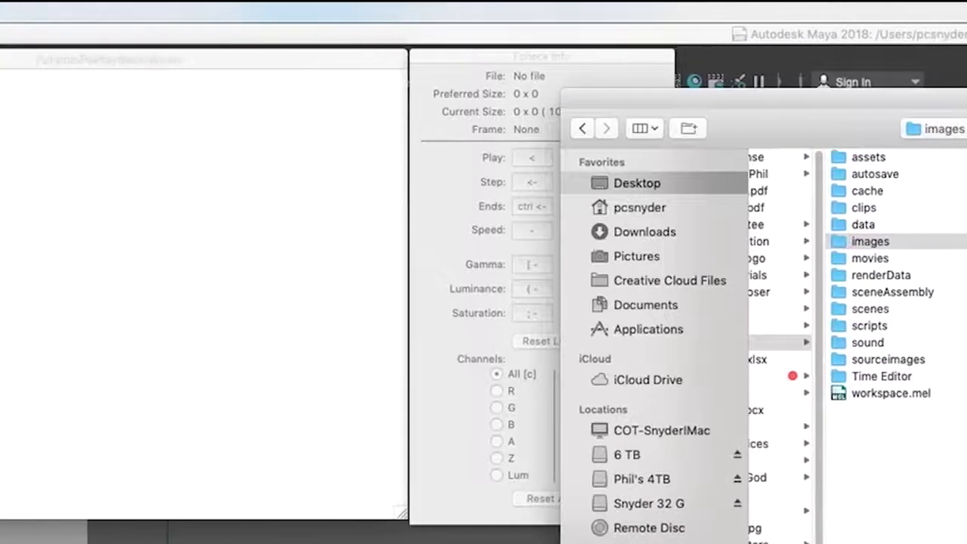
pyautogui.press('Return')
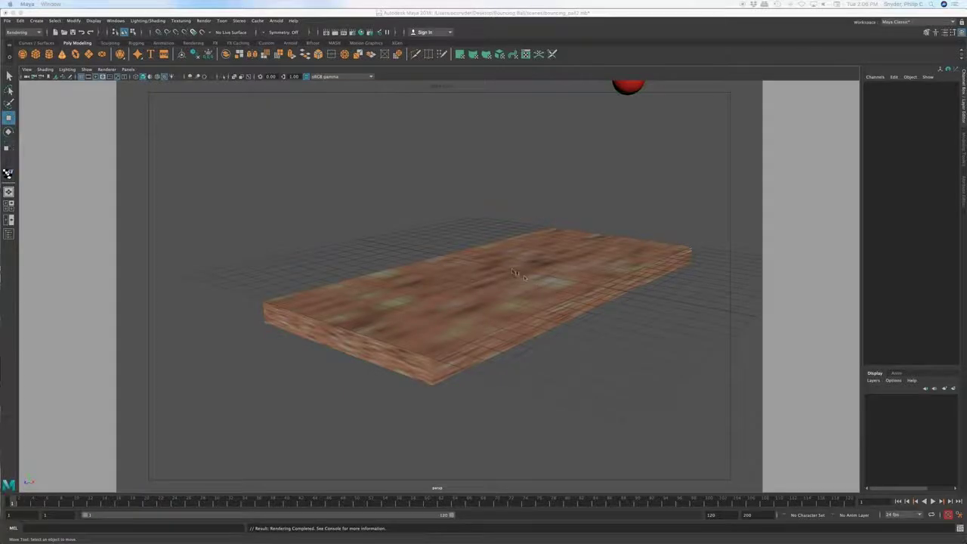
# Orbit the ball into frame, then show Premiere Pro's Timeline preferences with 1-frame still duration
pyautogui.keyDown('alt'); pyautogui.moveTo(511, 267); pyautogui.dragTo(509, 315); pyautogui.keyUp('alt')
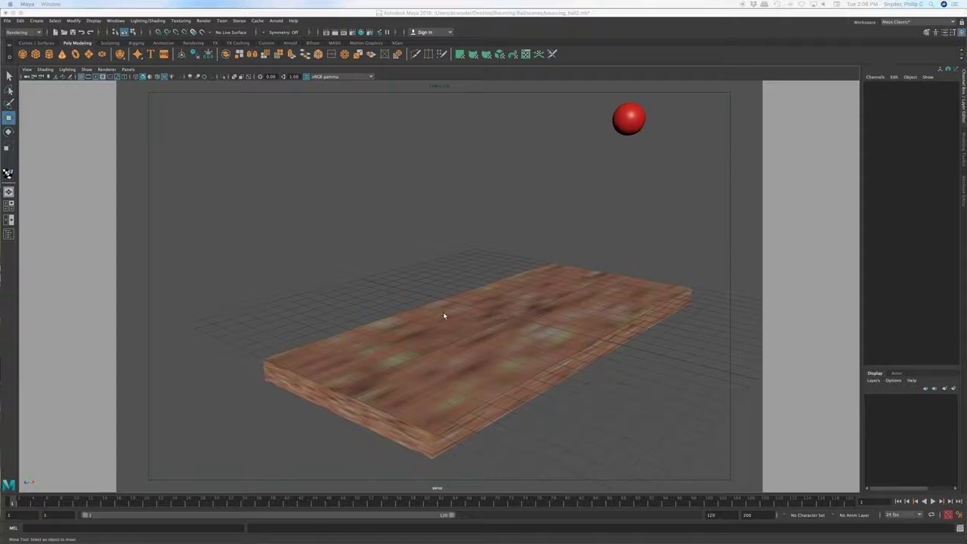
pyautogui.moveTo(490, 538)
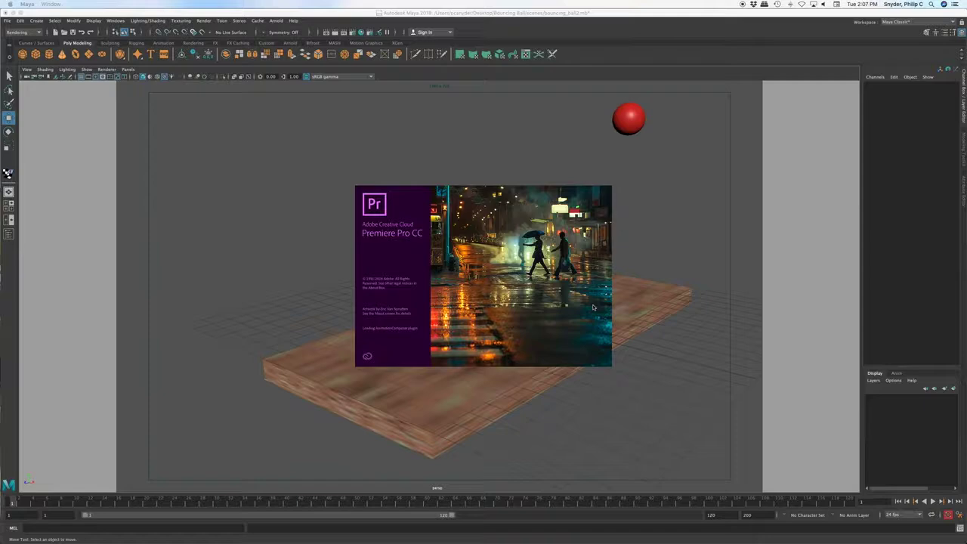
pyautogui.click(41, 4)
pyautogui.moveTo(47, 26)
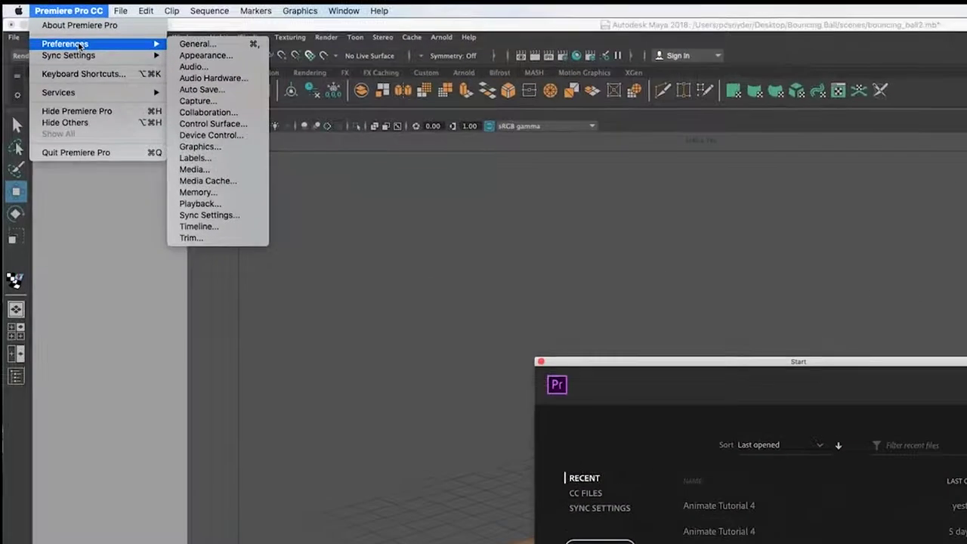
pyautogui.click(199, 226)
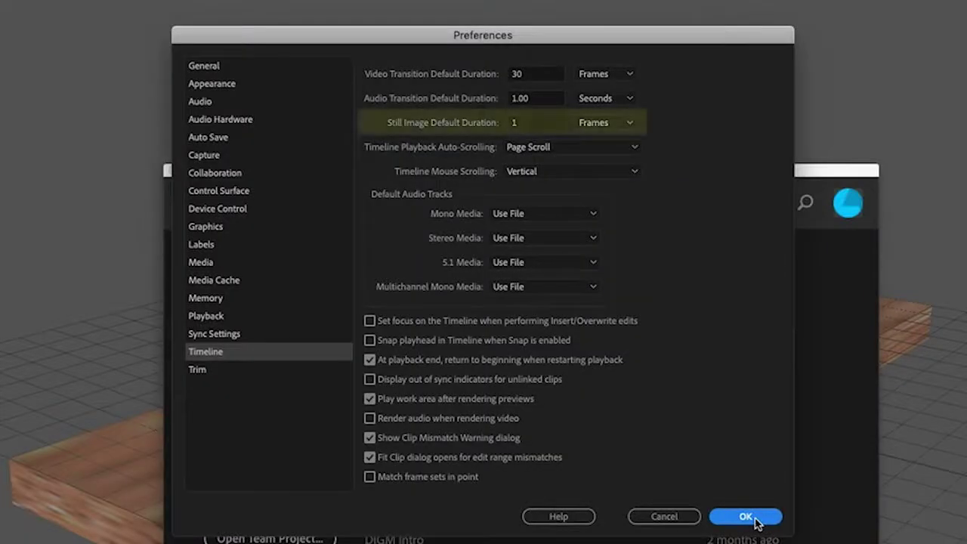